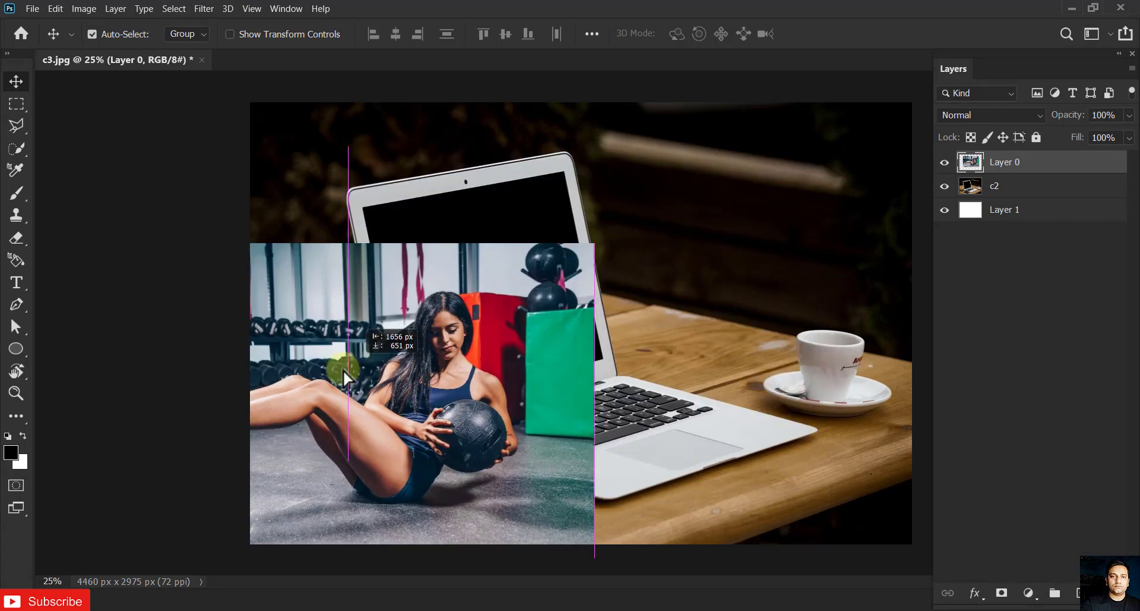
# - Isolate the woman on Layer 0 by selecting the subject and turning the selection into a layer mask
pyautogui.click(176, 8)
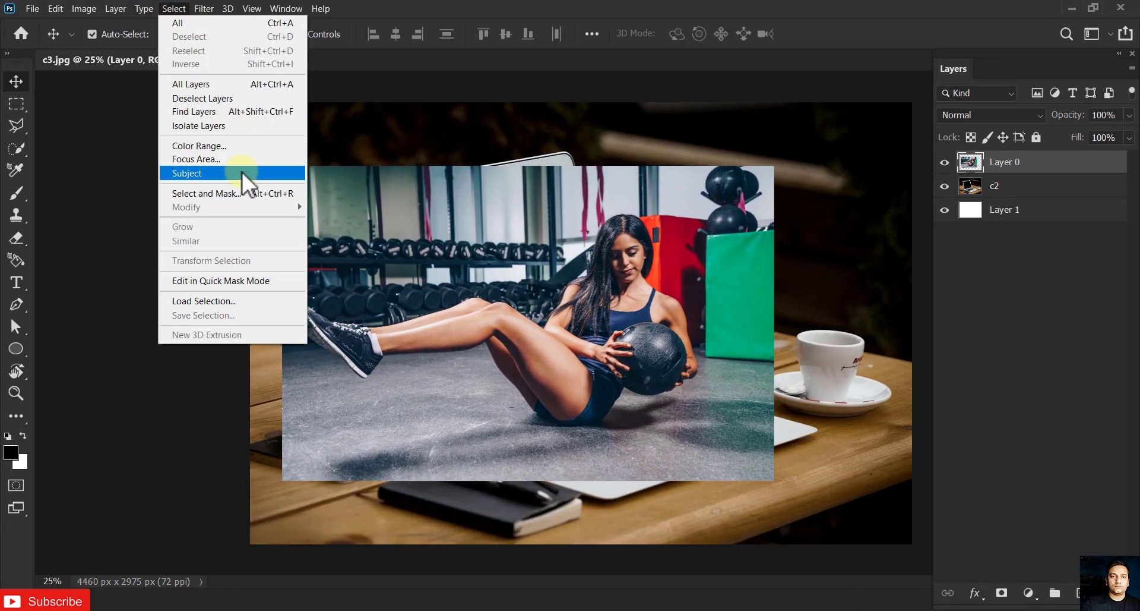
pyautogui.click(244, 172)
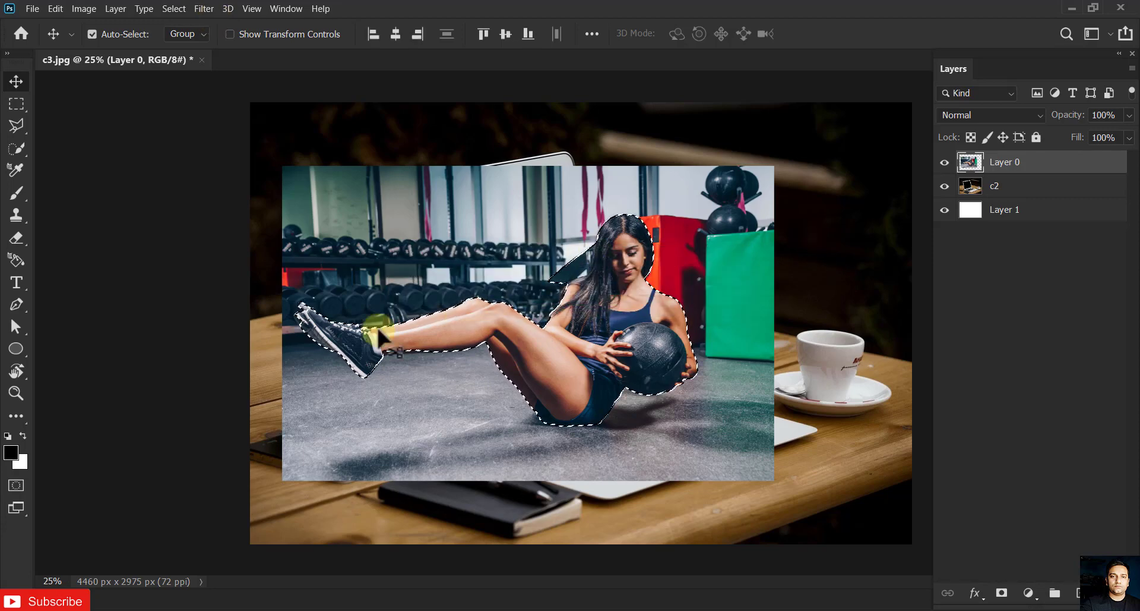
pyautogui.click(1002, 593)
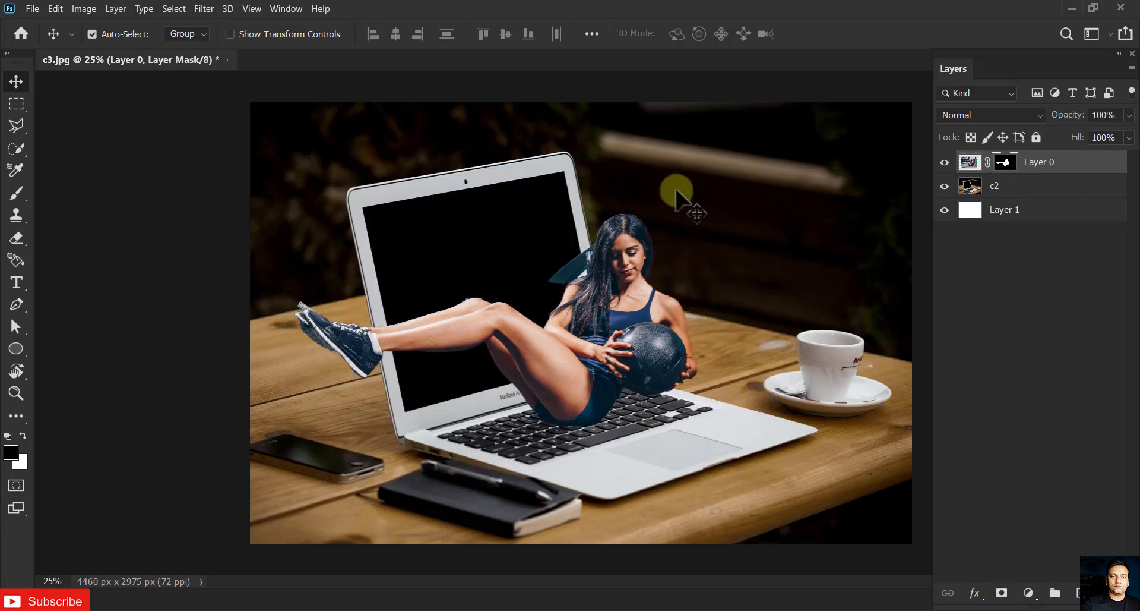
# - Rotate the masked woman by about -15.32° and place her so that she sits on the laptop's keyboard
pyautogui.moveTo(593, 324); pyautogui.dragTo(664, 290)
pyautogui.hotkey('ctrl', 't')
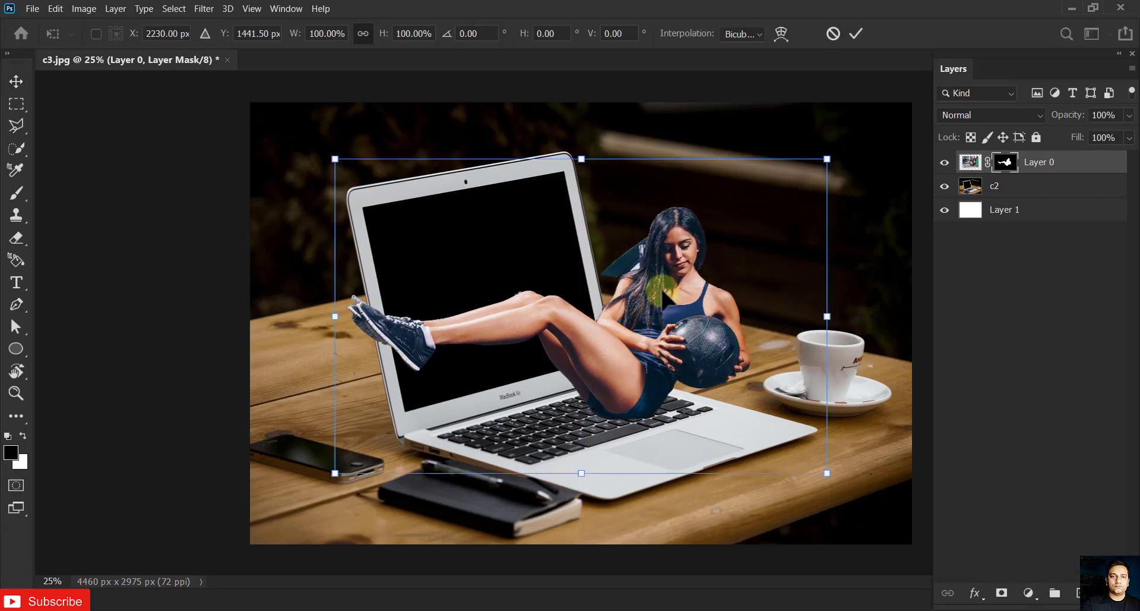
pyautogui.moveTo(324, 145); pyautogui.dragTo(290, 218)
pyautogui.press('Return')
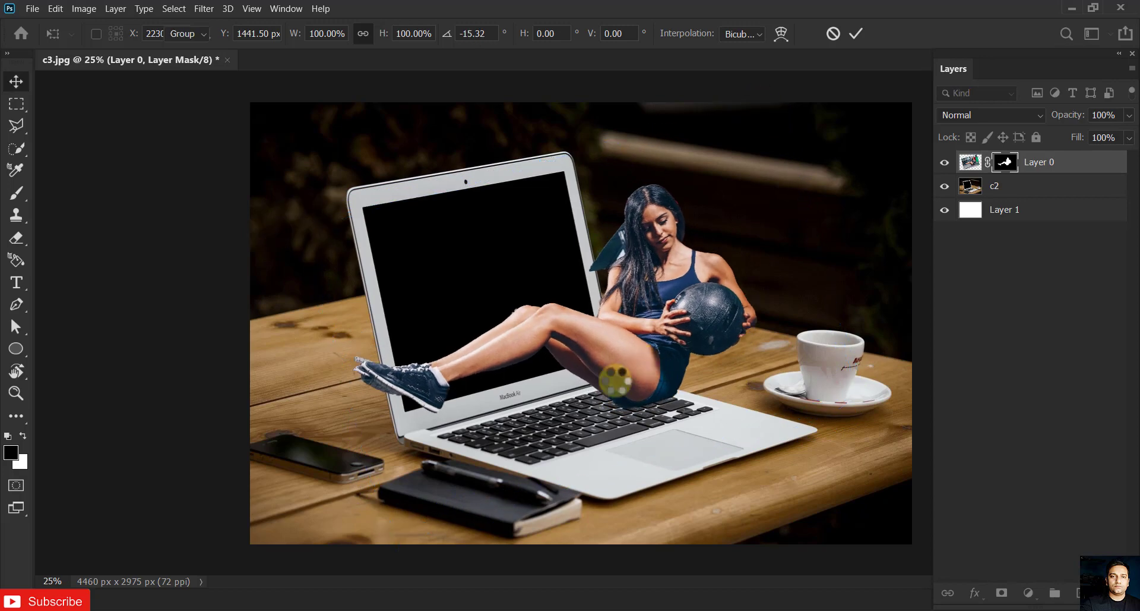
pyautogui.moveTo(645, 335); pyautogui.dragTo(568, 347)
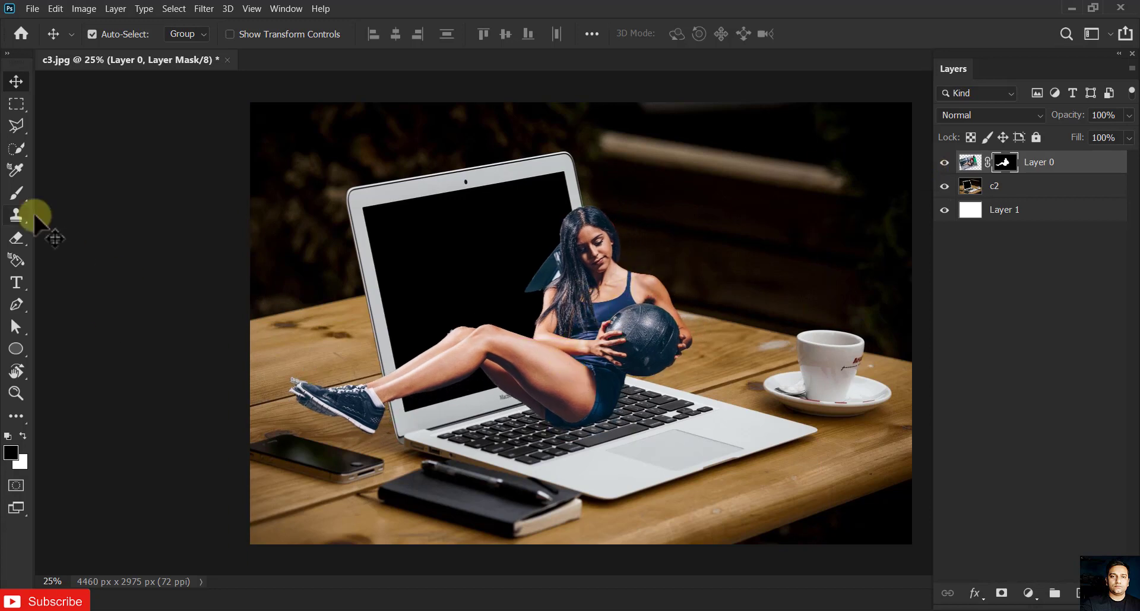
# - Mask out the leftover gym background beside the woman's hair with a black 100 px Hard Round brush, pressure-controlled opacity off
pyautogui.click(17, 194)
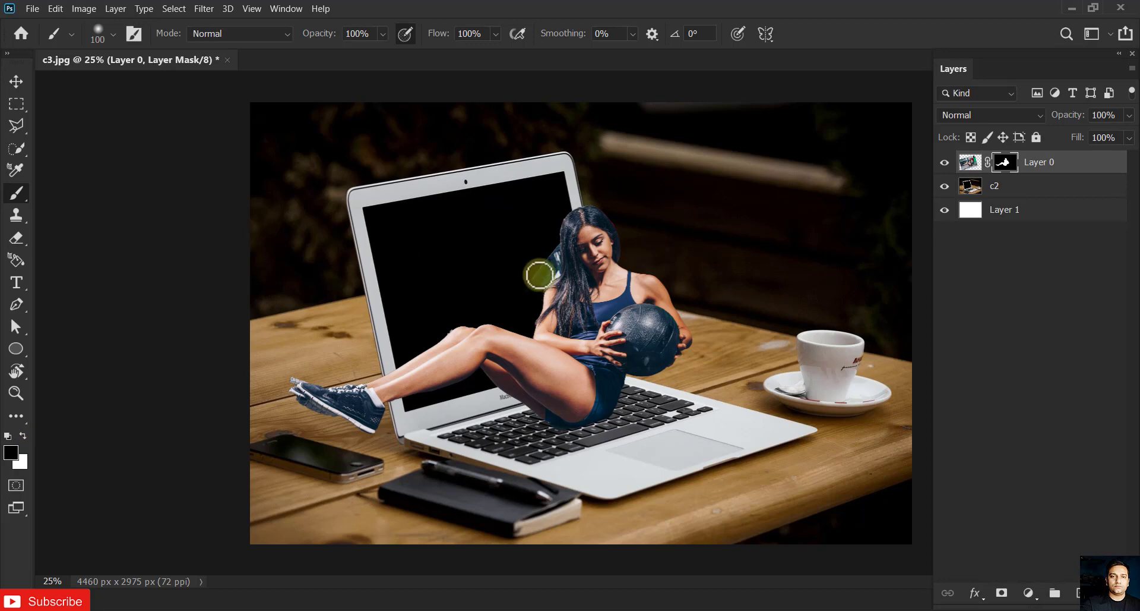
pyautogui.click(99, 25)
pyautogui.moveTo(153, 116); pyautogui.dragTo(199, 114)
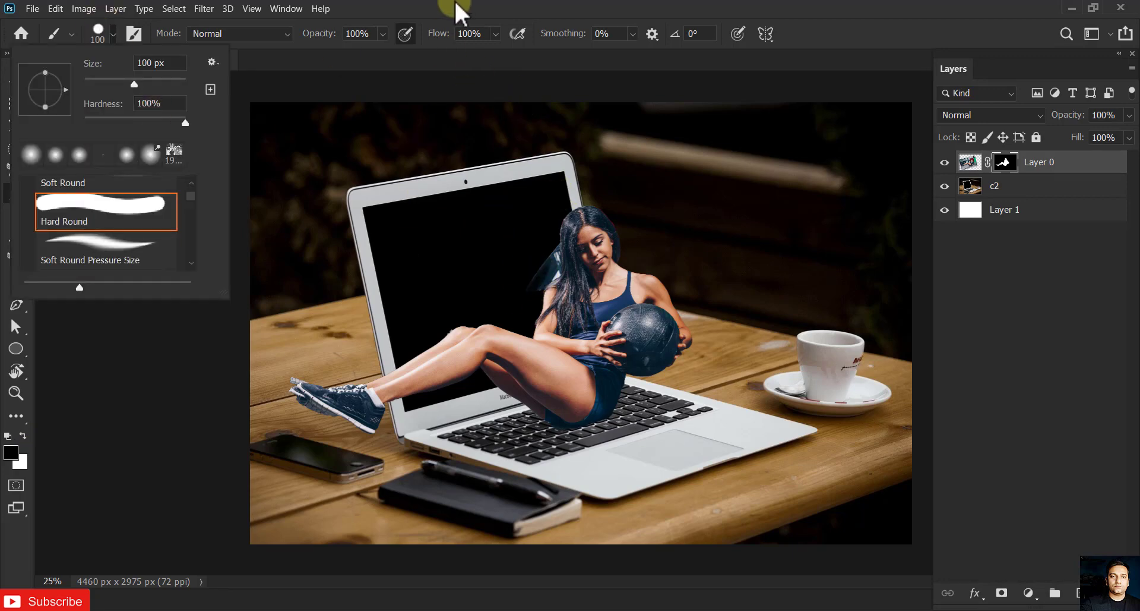
pyautogui.click(458, 10)
pyautogui.hotkey('ctrl', '+')
pyautogui.hotkey('ctrl', '+')
pyautogui.hotkey('ctrl', '+')
pyautogui.moveTo(504, 203); pyautogui.dragTo(455, 320)
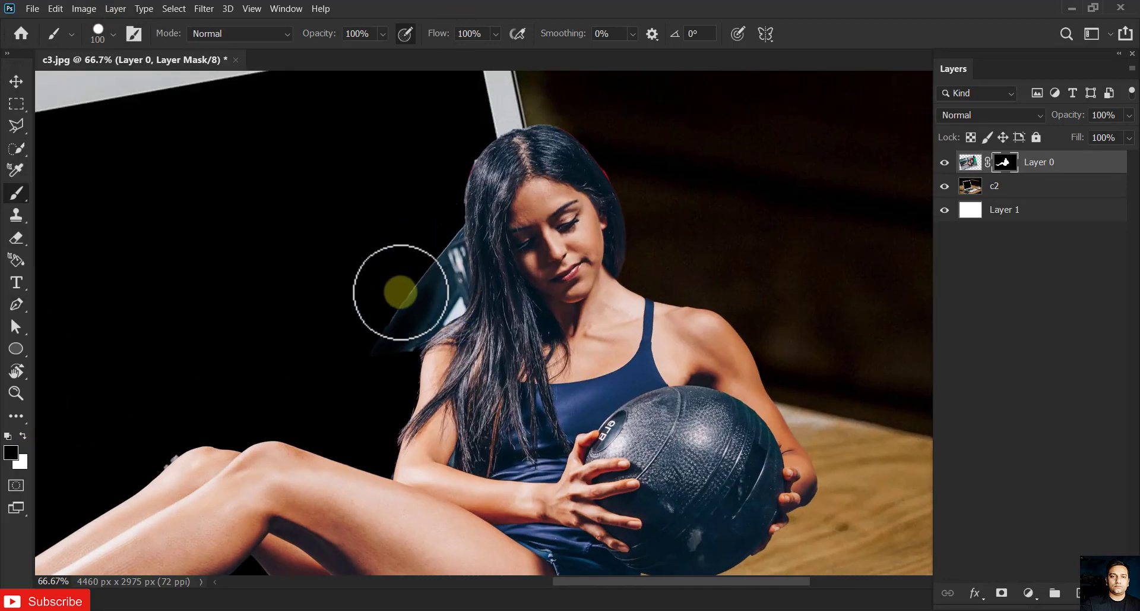
pyautogui.moveTo(456, 166)
pyautogui.mouseDown()
pyautogui.moveTo(402, 333)
pyautogui.moveTo(445, 255)
pyautogui.moveTo(443, 280)
pyautogui.mouseUp()
pyautogui.click(406, 35)
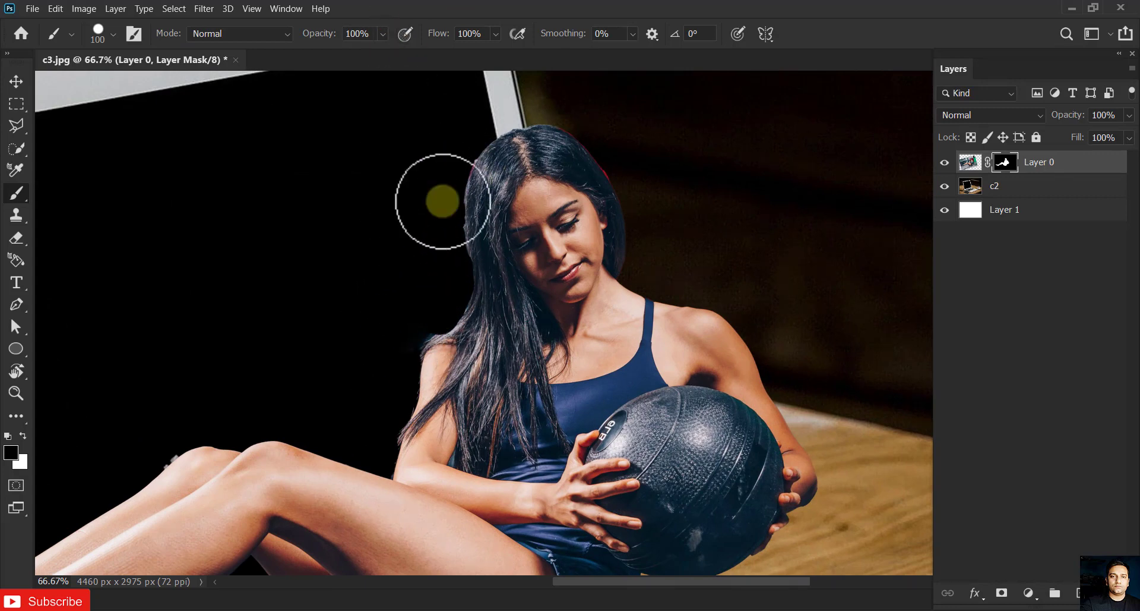
pyautogui.click(701, 610)
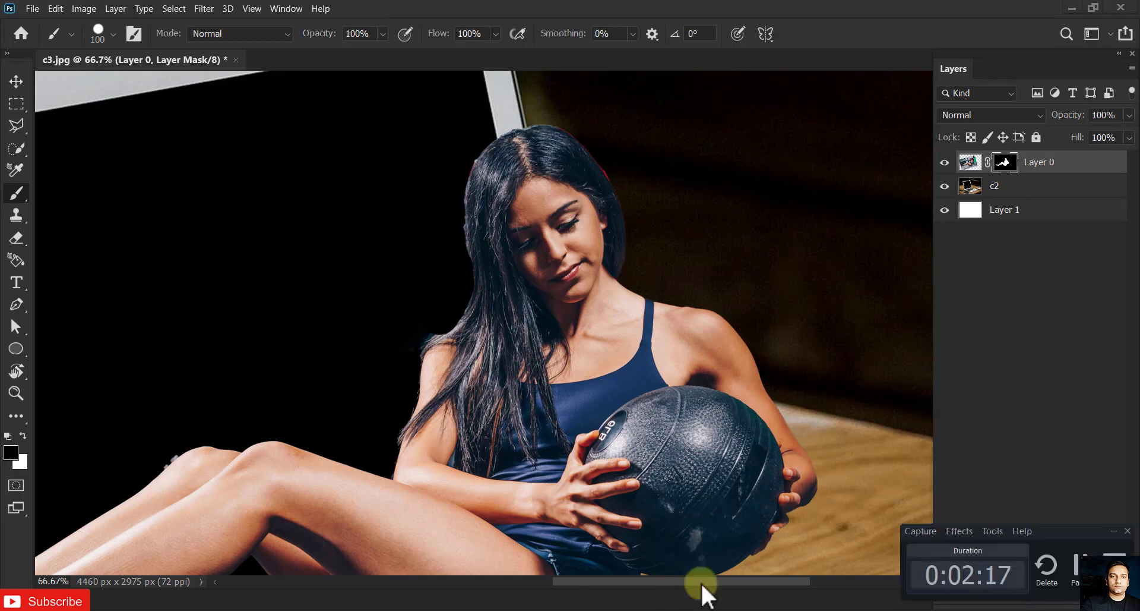
# - Clean up the layer mask around the woman's head and hair with a 35 px Soft Round brush
pyautogui.click(98, 36)
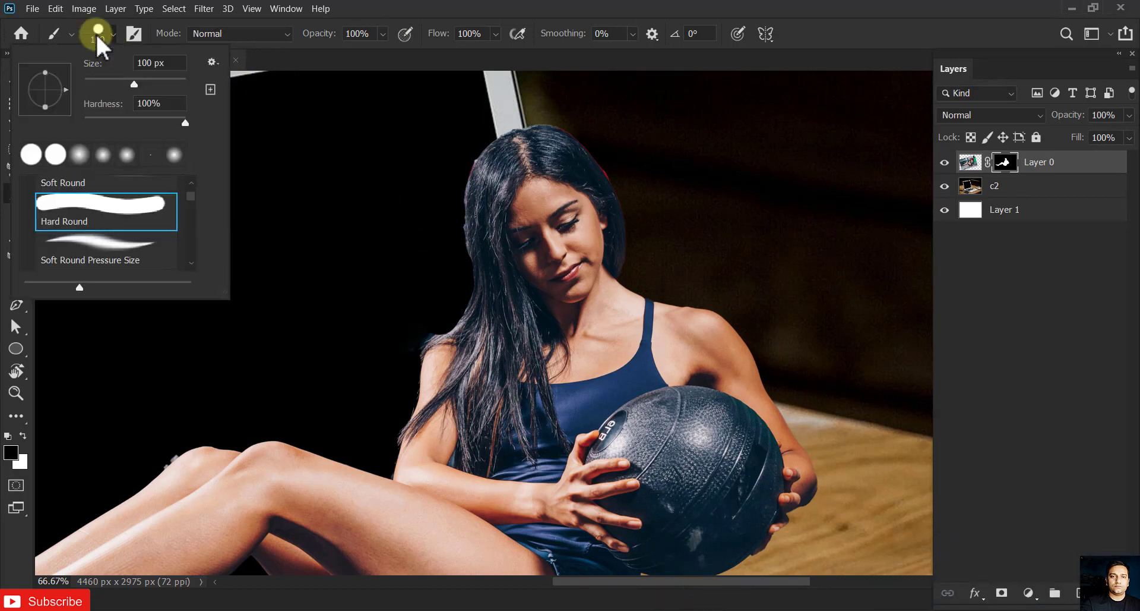
pyautogui.click(138, 183)
pyautogui.click(436, 11)
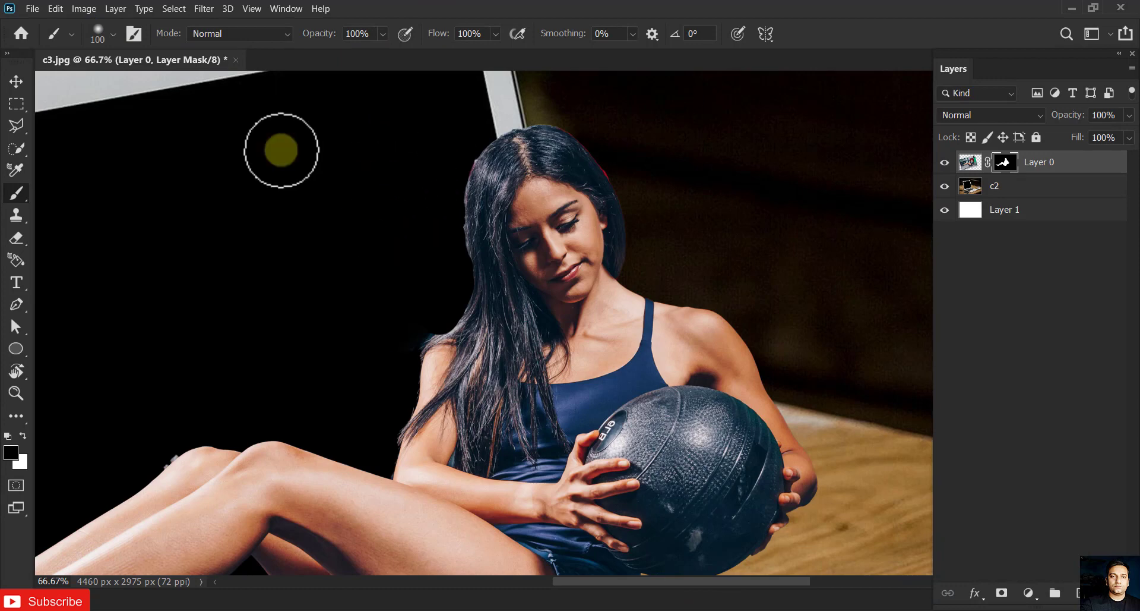
pyautogui.click(105, 36)
pyautogui.moveTo(113, 70); pyautogui.dragTo(104, 89)
pyautogui.click(433, 12)
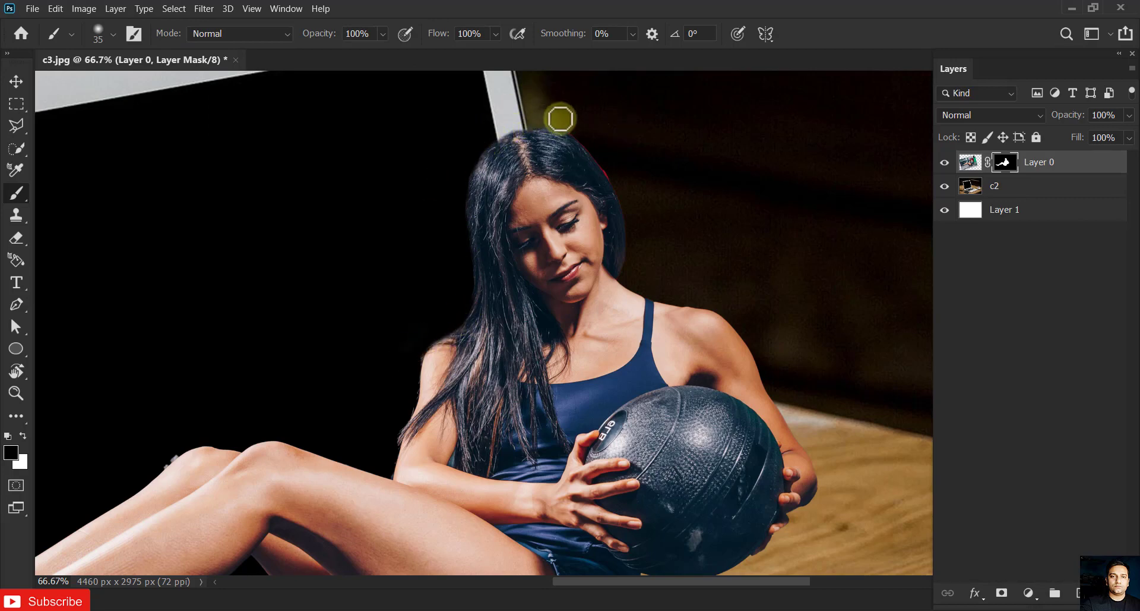
pyautogui.moveTo(643, 311); pyautogui.dragTo(560, 196)
pyautogui.moveTo(423, 245); pyautogui.dragTo(621, 173)
pyautogui.moveTo(252, 298)
pyautogui.mouseDown()
pyautogui.moveTo(392, 180)
pyautogui.moveTo(456, 156)
pyautogui.mouseUp()
pyautogui.moveTo(313, 215); pyautogui.dragTo(364, 238)
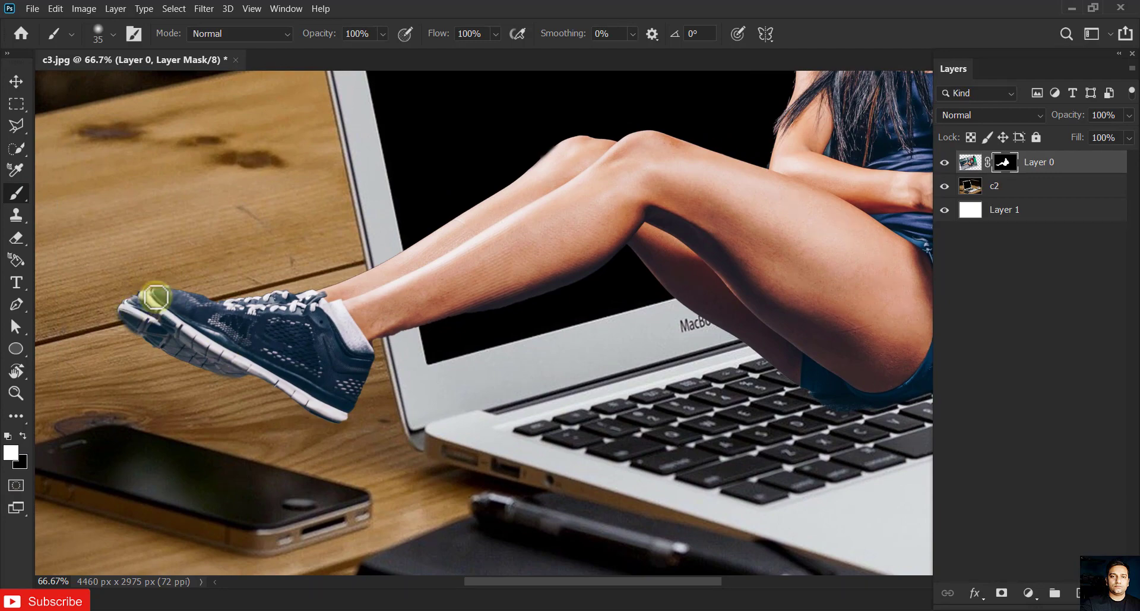
# - Restore the missing parts of the woman's shoes by painting white on her layer mask
pyautogui.moveTo(566, 347); pyautogui.dragTo(238, 267)
pyautogui.moveTo(624, 321); pyautogui.dragTo(394, 283)
pyautogui.moveTo(415, 142); pyautogui.dragTo(527, 301)
pyautogui.click(16, 80)
pyautogui.hotkey('ctrl', '-')
pyautogui.hotkey('ctrl', '-')
pyautogui.hotkey('ctrl', '-')
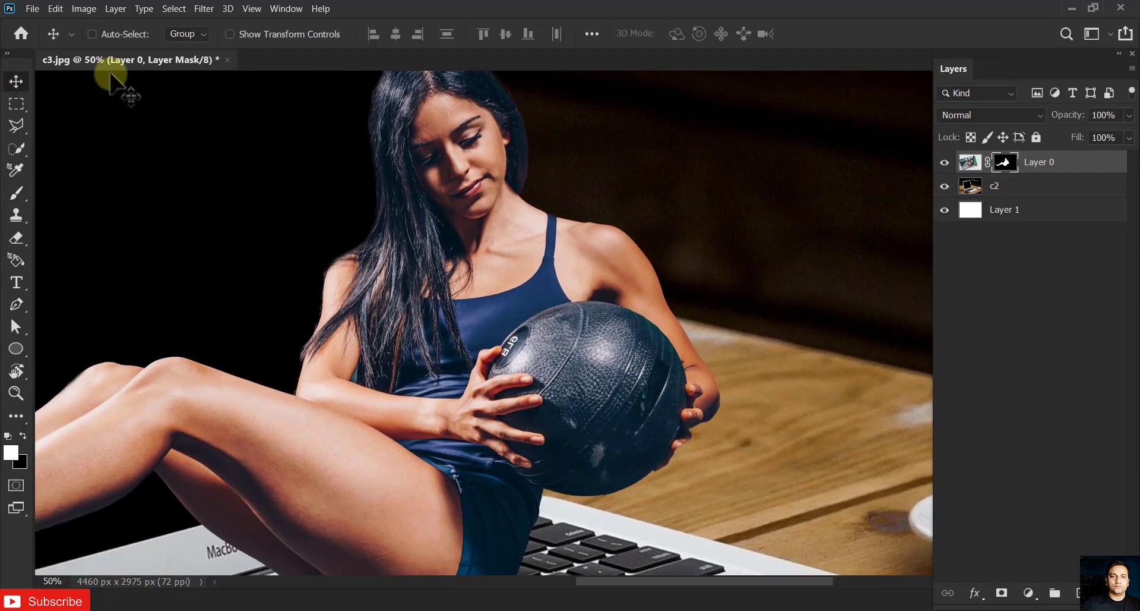
# - Add an empty layer directly above c2 and ready the Brush tool with the default black foreground colour
pyautogui.click(1017, 186)
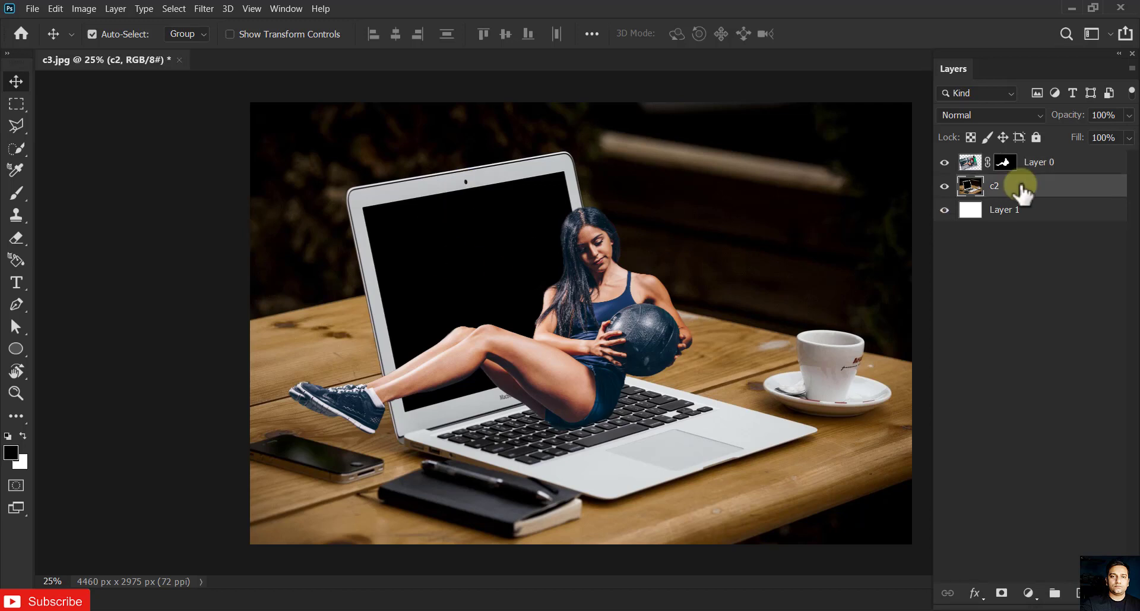
pyautogui.click(1077, 593)
pyautogui.press('d')
pyautogui.click(27, 193)
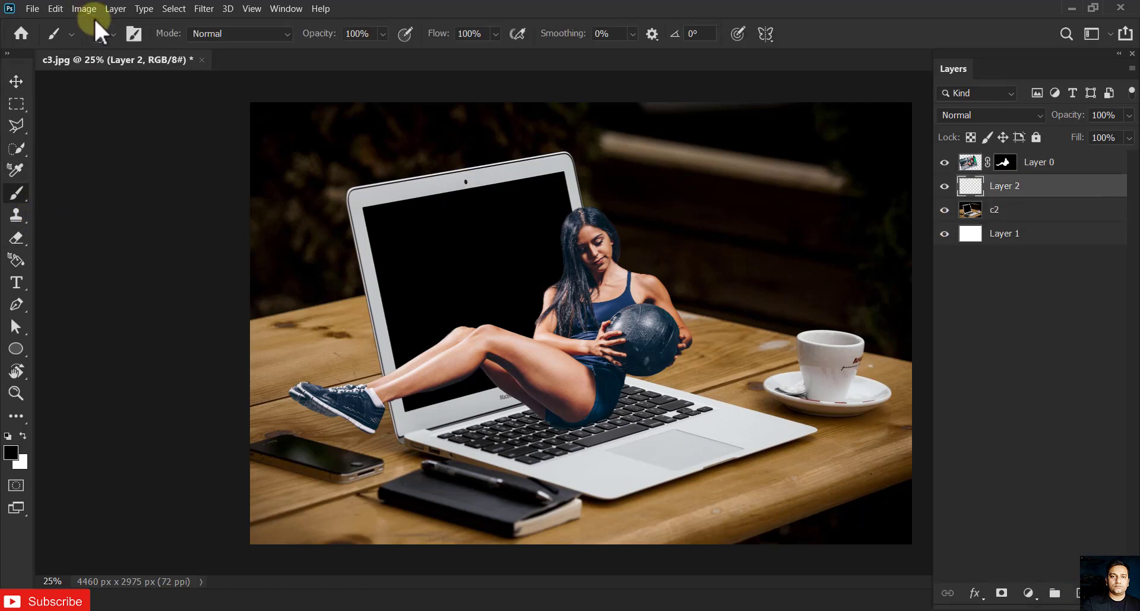
pyautogui.click(97, 33)
pyautogui.moveTo(151, 83); pyautogui.dragTo(154, 83)
pyautogui.click(384, 17)
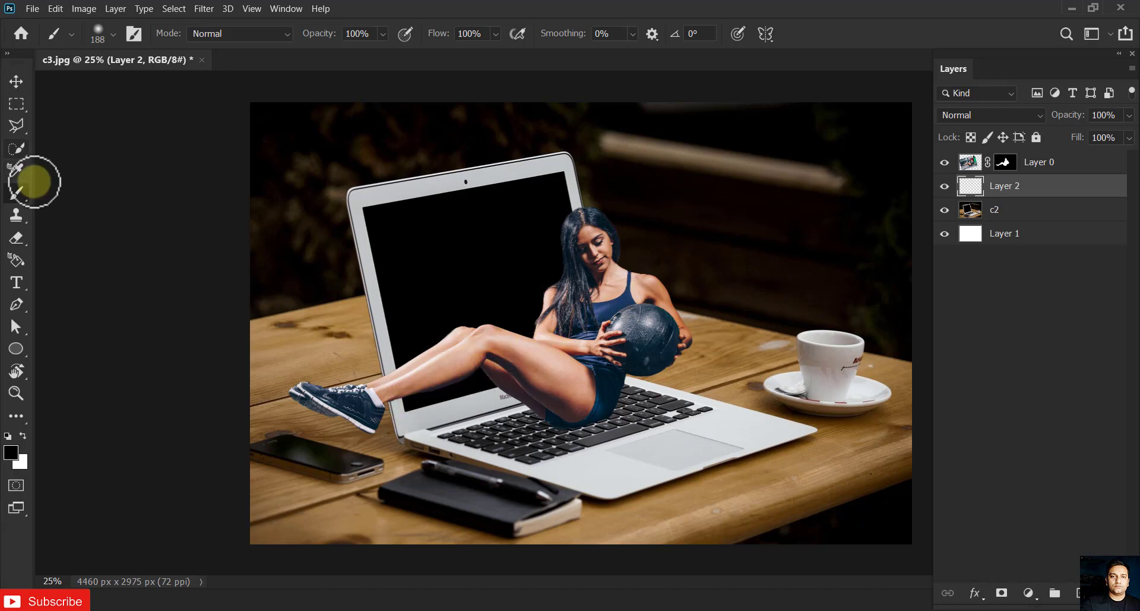
pyautogui.click(16, 148)
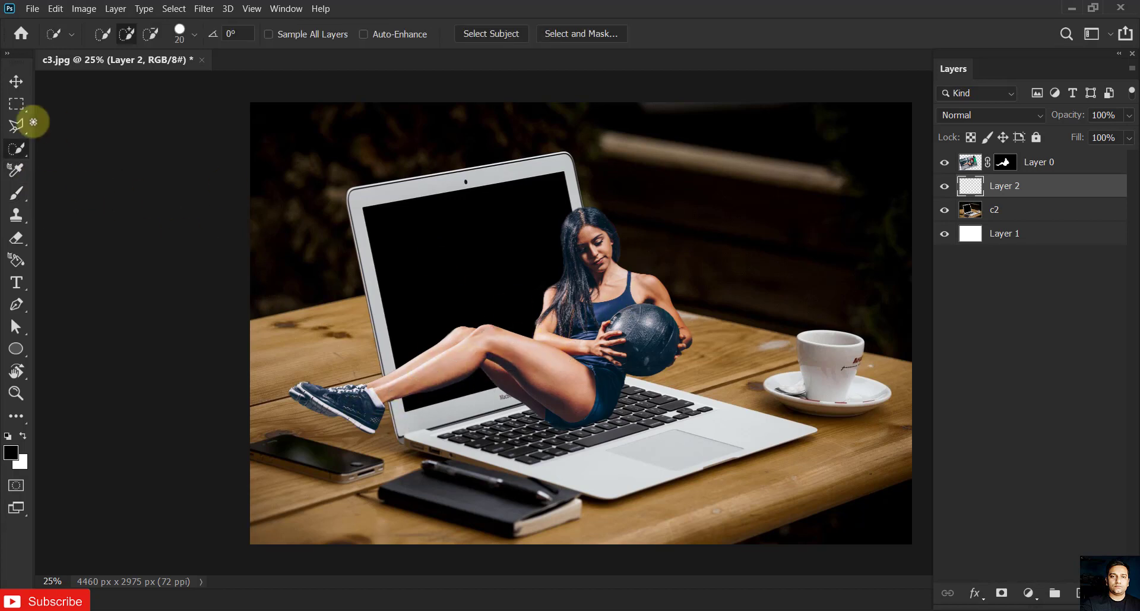
pyautogui.click(16, 193)
pyautogui.click(97, 34)
pyautogui.moveTo(157, 83)
pyautogui.mouseDown()
pyautogui.moveTo(180, 82)
pyautogui.moveTo(124, 84)
pyautogui.mouseUp()
pyautogui.click(367, 18)
pyautogui.click(112, 37)
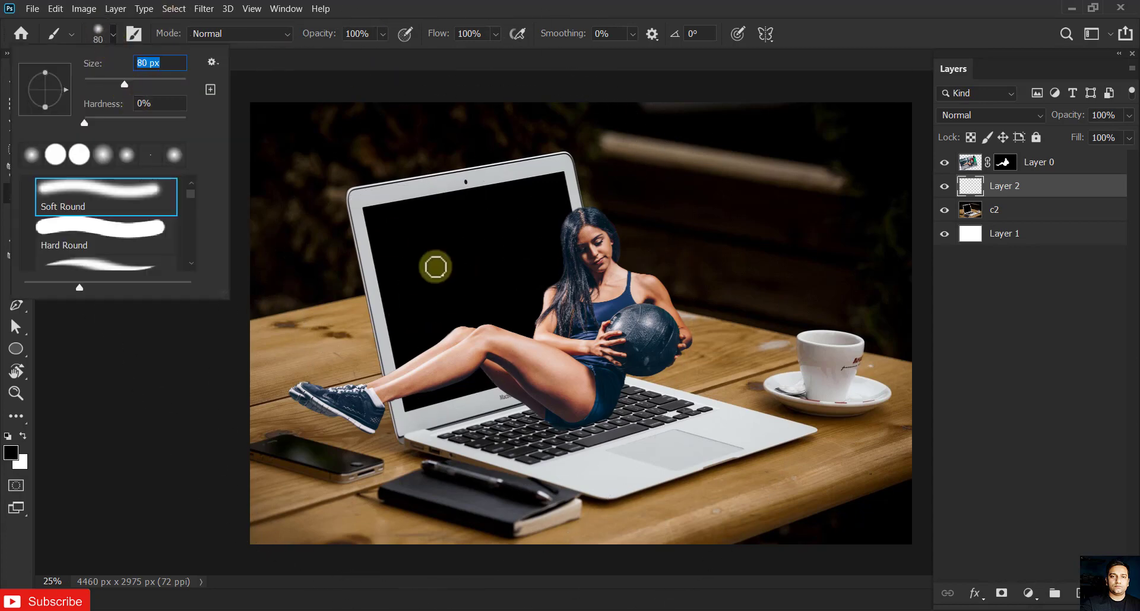
pyautogui.click(377, 17)
# - Paint a soft black shadow beneath the woman, across the keyboard and notebook, with a 500 px brush on the new layer
pyautogui.press(']')
pyautogui.press(']')
pyautogui.press(']')
pyautogui.press(']')
pyautogui.press(']')
pyautogui.press(']')
pyautogui.press(']')
pyautogui.press(']')
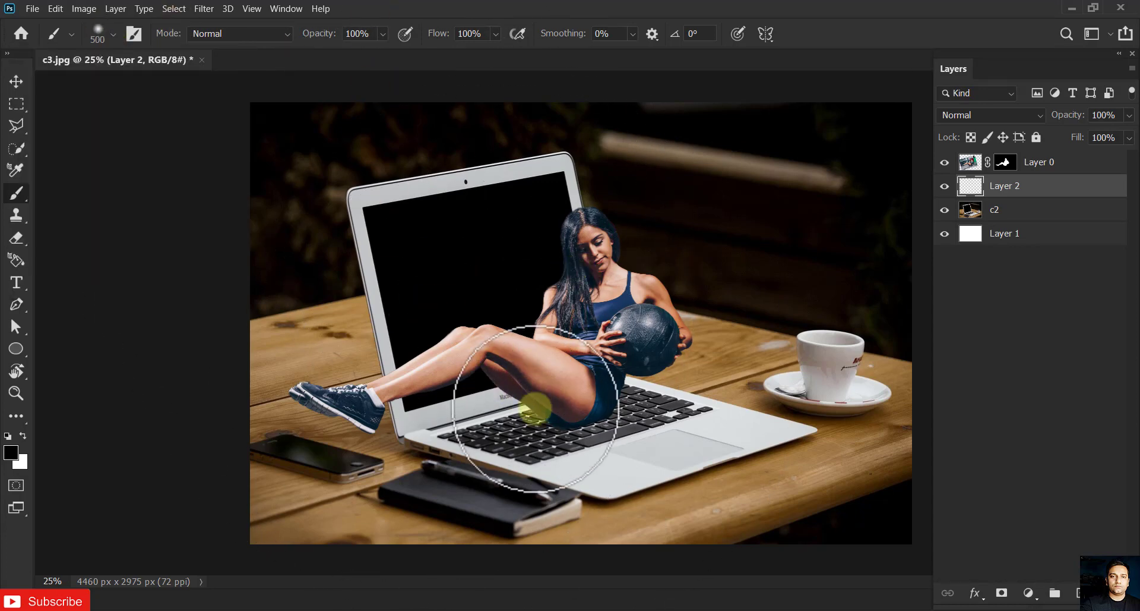
pyautogui.moveTo(538, 416); pyautogui.dragTo(410, 470)
# - Enlarge the painted shadow with Free Transform so that it extends further around the woman
pyautogui.click(16, 81)
pyautogui.hotkey('ctrl', 't')
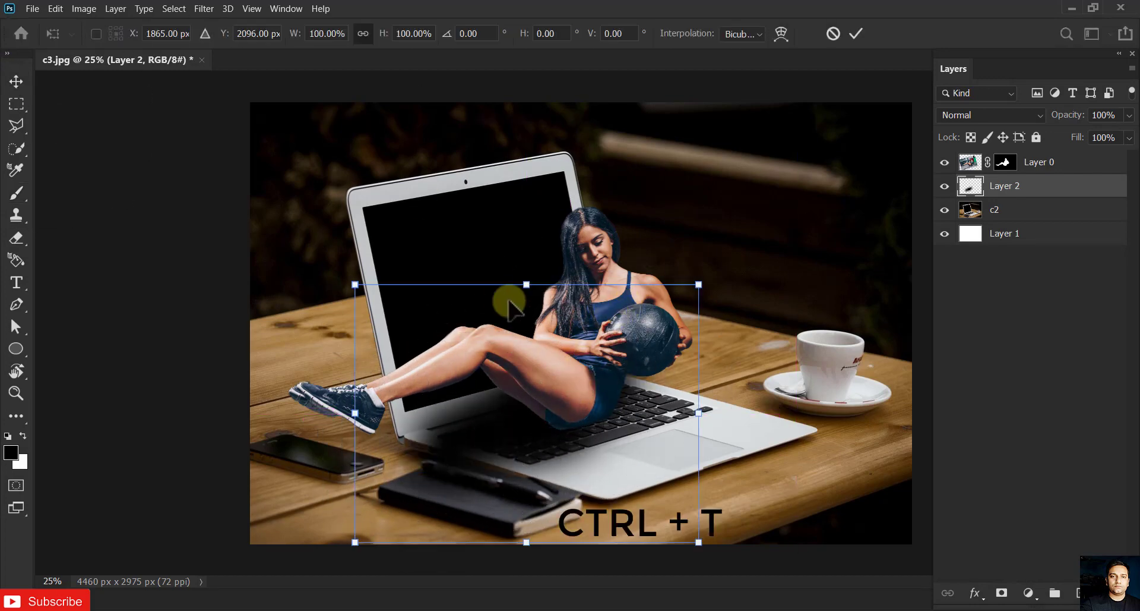
pyautogui.moveTo(529, 287); pyautogui.dragTo(535, 256)
pyautogui.moveTo(718, 398); pyautogui.dragTo(764, 392)
# - Warp the shadow, pulling its corners and lower edge inward so that it follows the woman's pose over the laptop
pyautogui.rightClick(618, 383)
pyautogui.click(659, 215)
pyautogui.moveTo(356, 462); pyautogui.dragTo(338, 479)
pyautogui.moveTo(608, 359); pyautogui.dragTo(654, 380)
pyautogui.moveTo(335, 238); pyautogui.dragTo(330, 202)
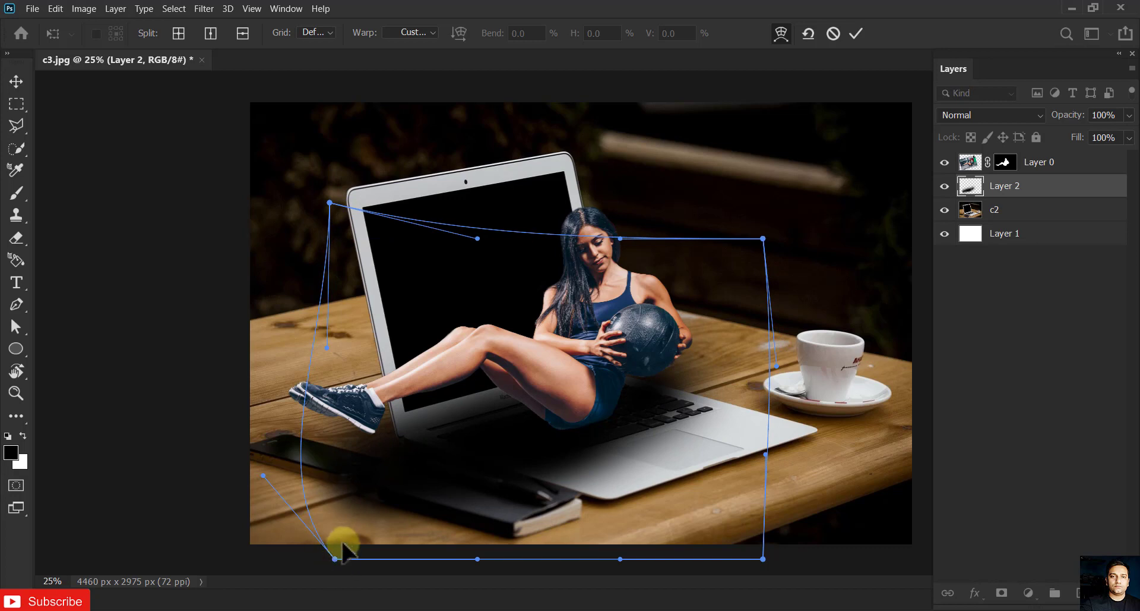
pyautogui.moveTo(335, 558); pyautogui.dragTo(344, 508)
pyautogui.moveTo(763, 559); pyautogui.dragTo(743, 504)
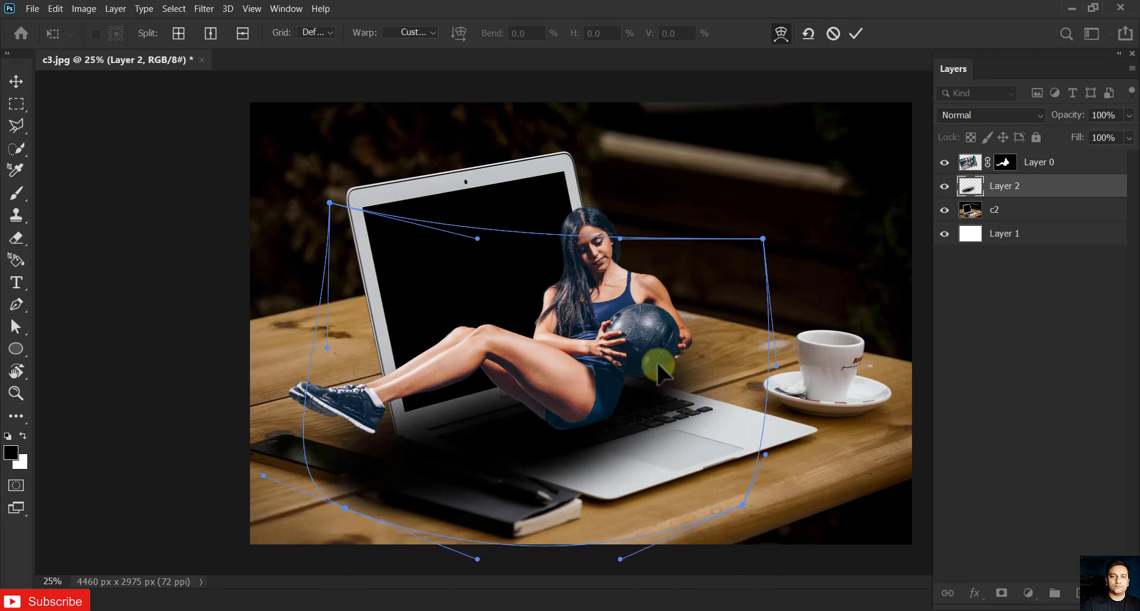
pyautogui.moveTo(658, 365); pyautogui.dragTo(668, 373)
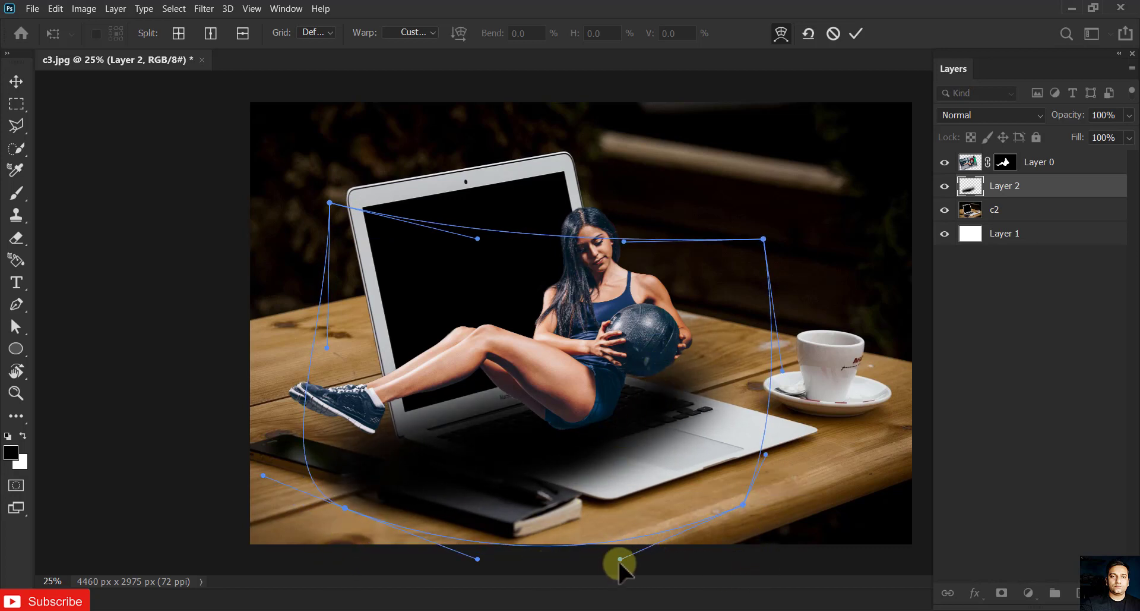
pyautogui.moveTo(620, 559); pyautogui.dragTo(494, 389)
pyautogui.moveTo(478, 558); pyautogui.dragTo(478, 458)
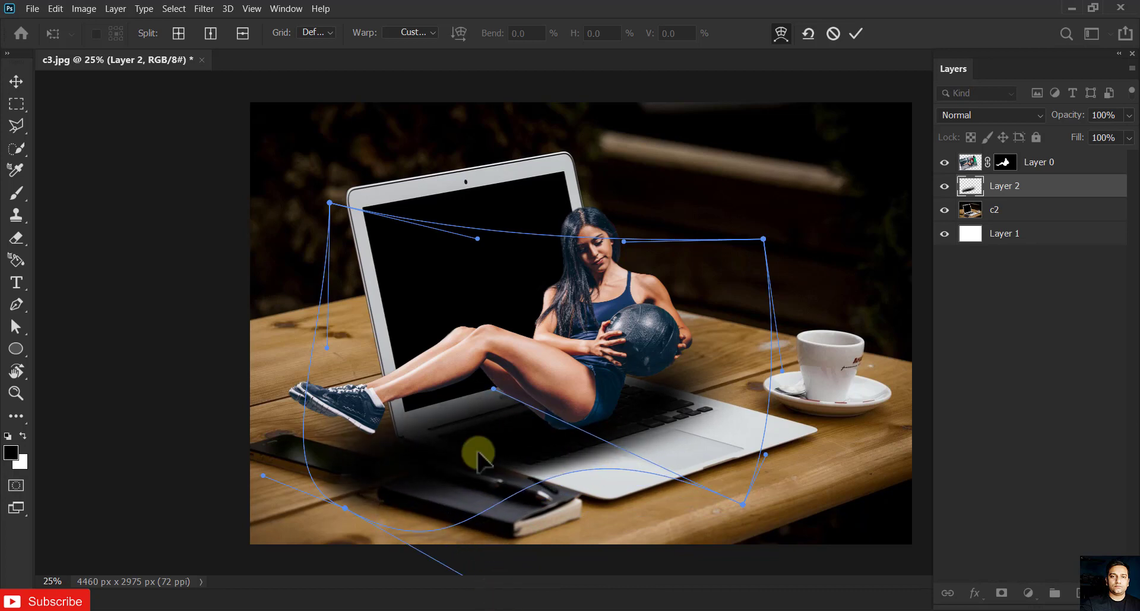
pyautogui.click(855, 34)
# - Reduce the shadow layer's opacity to 90% and move the shadow up closer to the woman
pyautogui.click(1129, 115)
pyautogui.moveTo(1131, 135)
pyautogui.mouseDown()
pyautogui.moveTo(1107, 138)
pyautogui.moveTo(1117, 133)
pyautogui.mouseUp()
pyautogui.moveTo(569, 450); pyautogui.dragTo(569, 426)
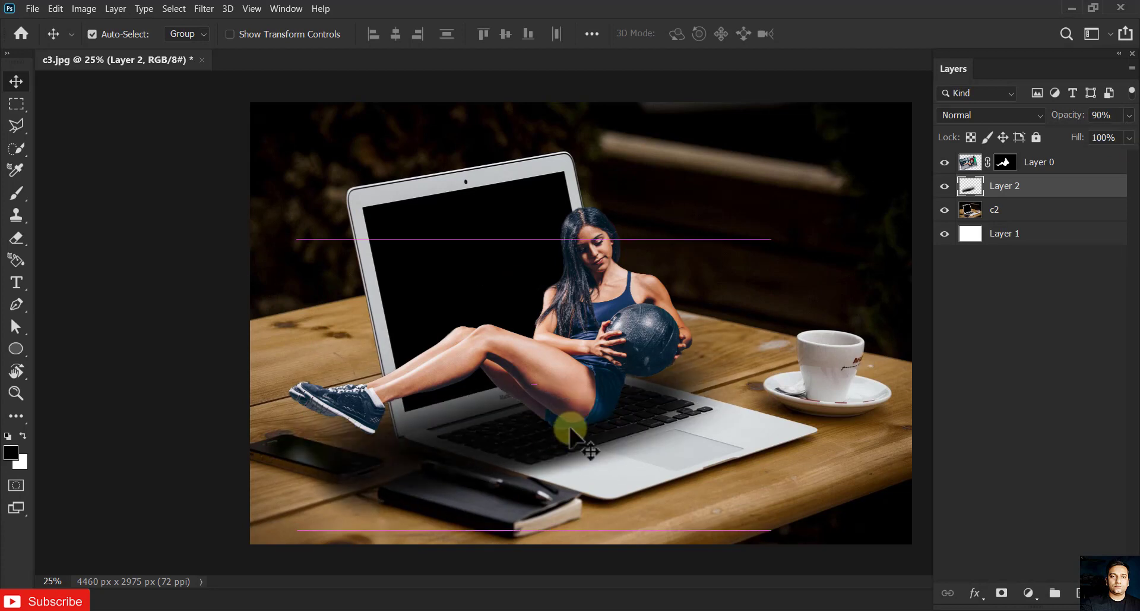
# - Raise the shadow slightly further with Free Transform and gently warp it to fit under the woman and the shoes
pyautogui.hotkey('ctrl', 't')
pyautogui.click(503, 320)
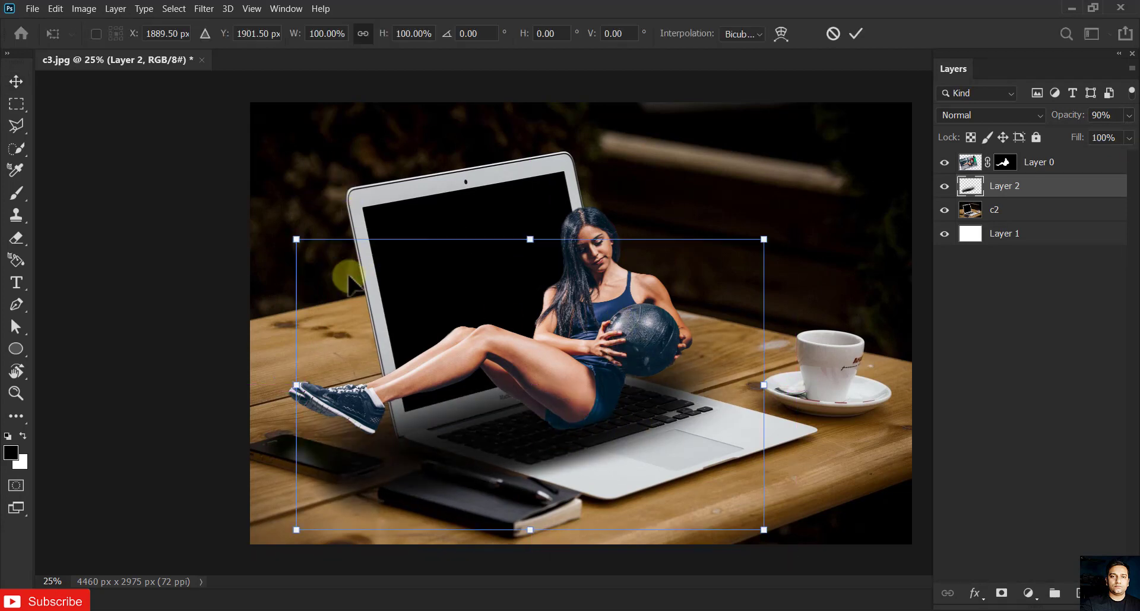
pyautogui.moveTo(349, 276); pyautogui.dragTo(351, 243)
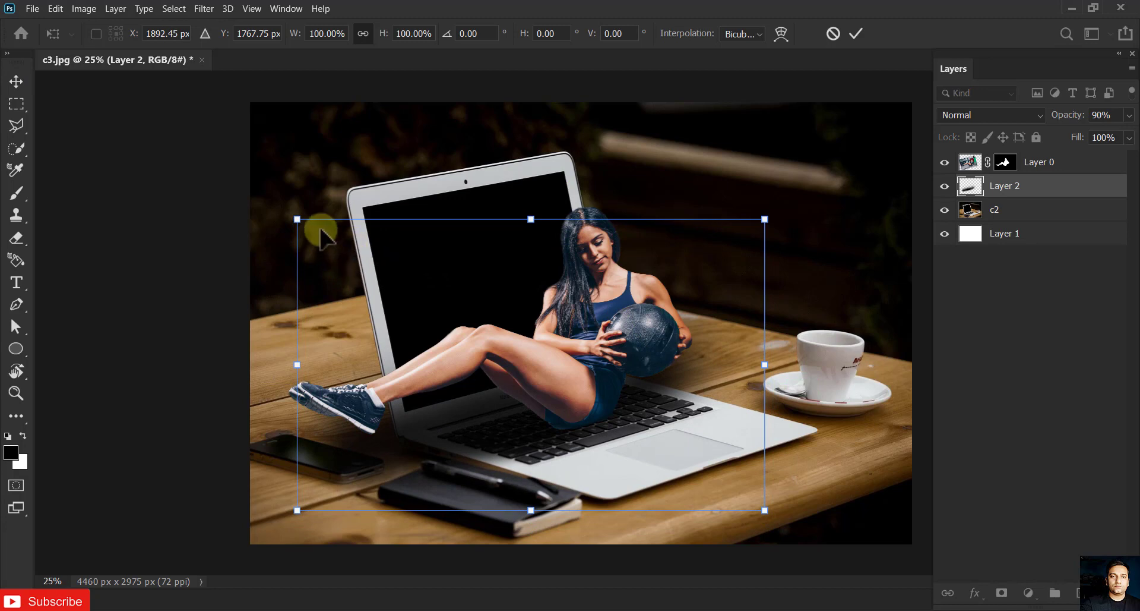
pyautogui.rightClick(513, 324)
pyautogui.click(600, 439)
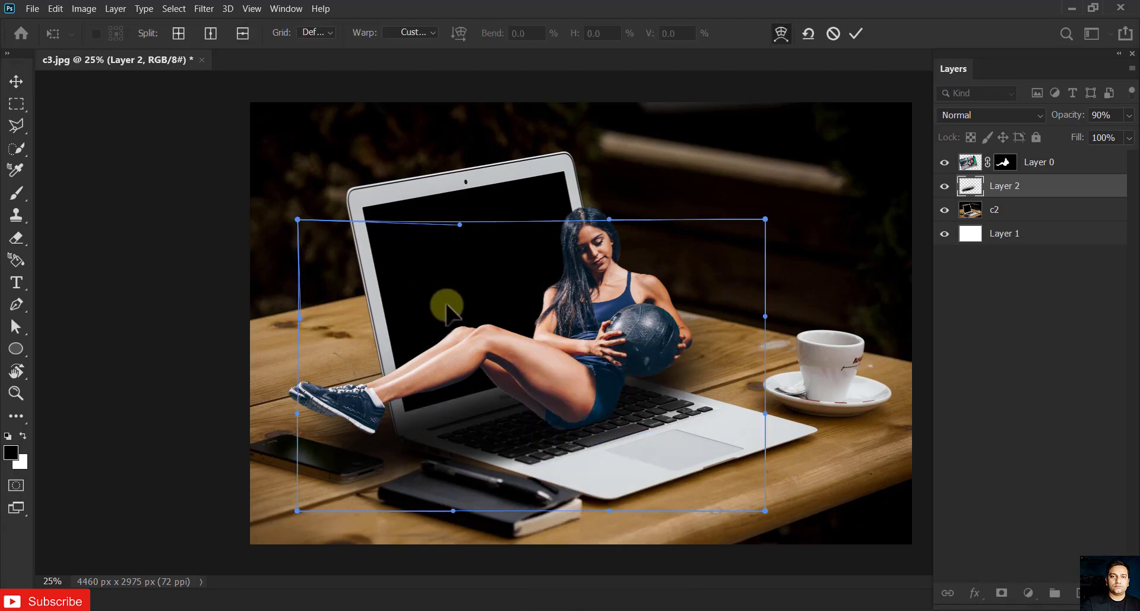
pyautogui.moveTo(693, 370); pyautogui.dragTo(689, 379)
pyautogui.moveTo(547, 441); pyautogui.dragTo(544, 444)
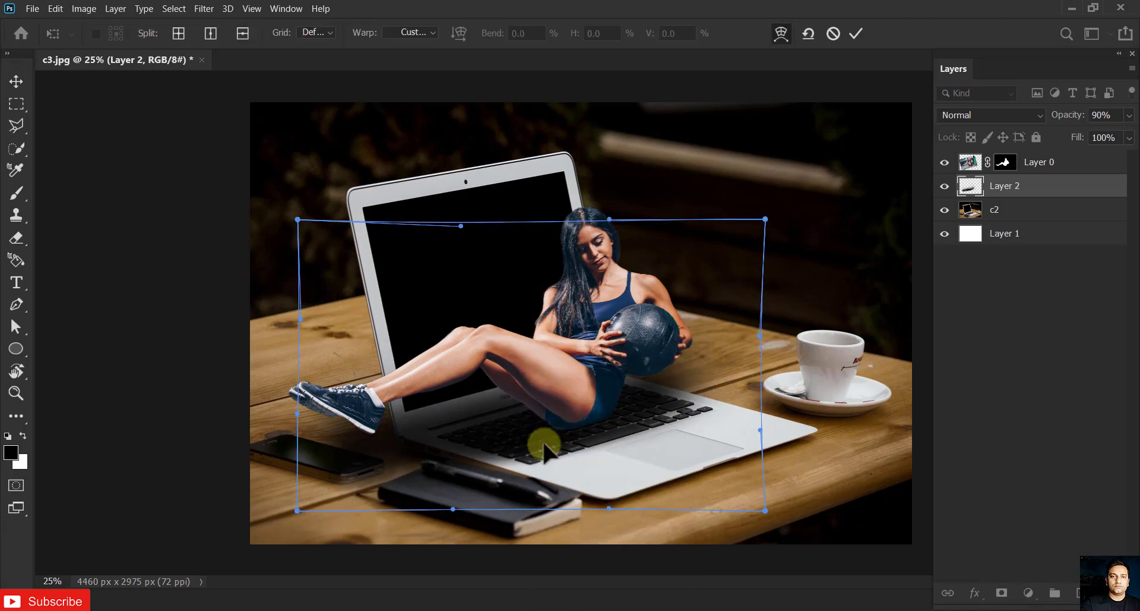
pyautogui.moveTo(332, 452); pyautogui.dragTo(342, 469)
pyautogui.click(856, 35)
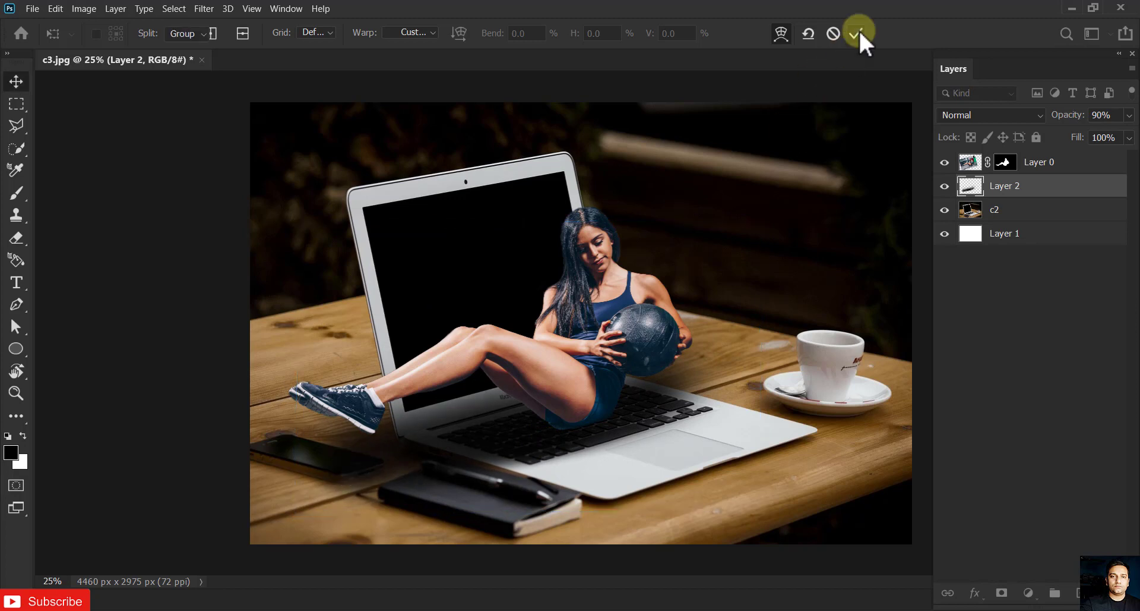
# - Soften the shadow around the phone and under the legs with the Eraser, lowering its opacity to 28% and flow to 13%
pyautogui.click(16, 237)
pyautogui.moveTo(347, 514)
pyautogui.mouseDown()
pyautogui.moveTo(274, 471)
pyautogui.moveTo(559, 526)
pyautogui.moveTo(473, 509)
pyautogui.mouseUp()
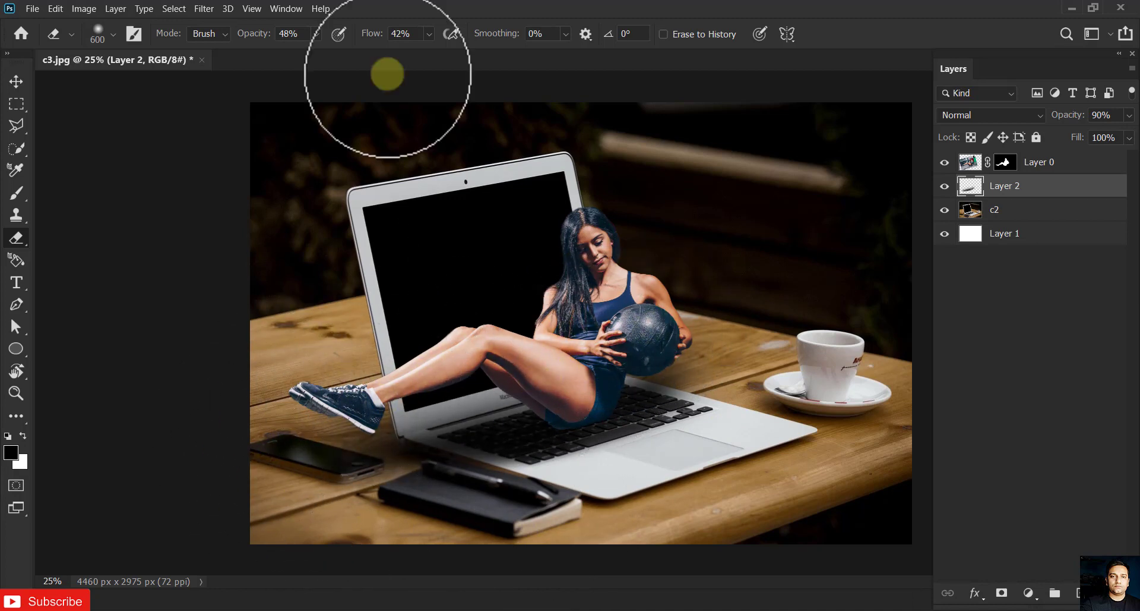
pyautogui.click(317, 35)
pyautogui.click(311, 53)
pyautogui.click(428, 35)
pyautogui.click(412, 54)
pyautogui.click(525, 407)
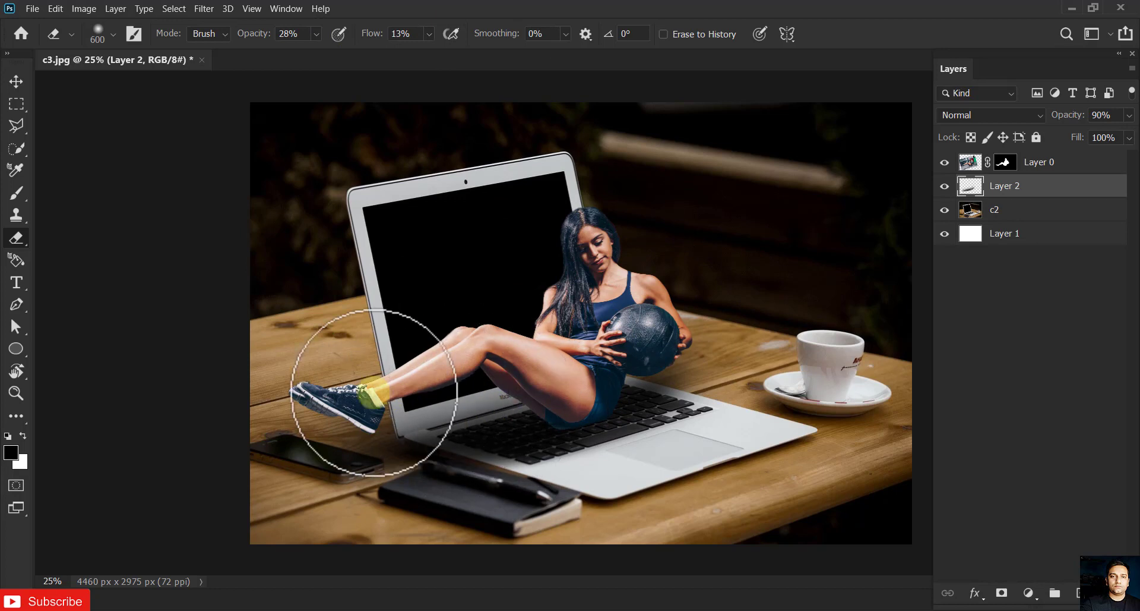
pyautogui.press('v')
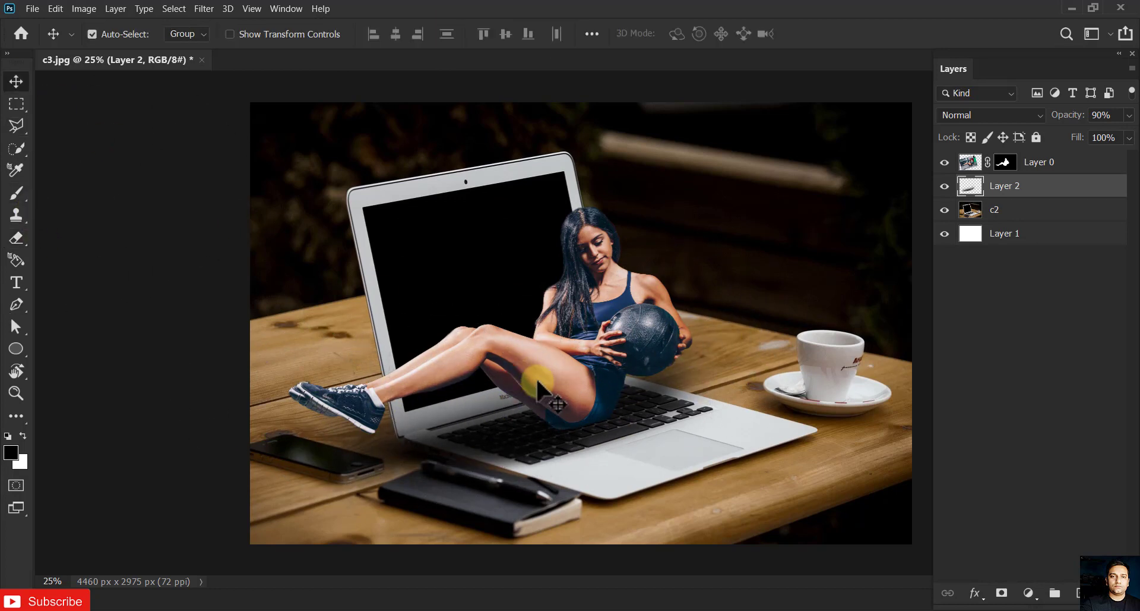
# - Darken the underside of the woman's thigh and shorts on Layer 0 with the Burn tool at brush size 400 and 35% exposure
pyautogui.click(543, 387)
pyautogui.press('g')
pyautogui.click(12, 418)
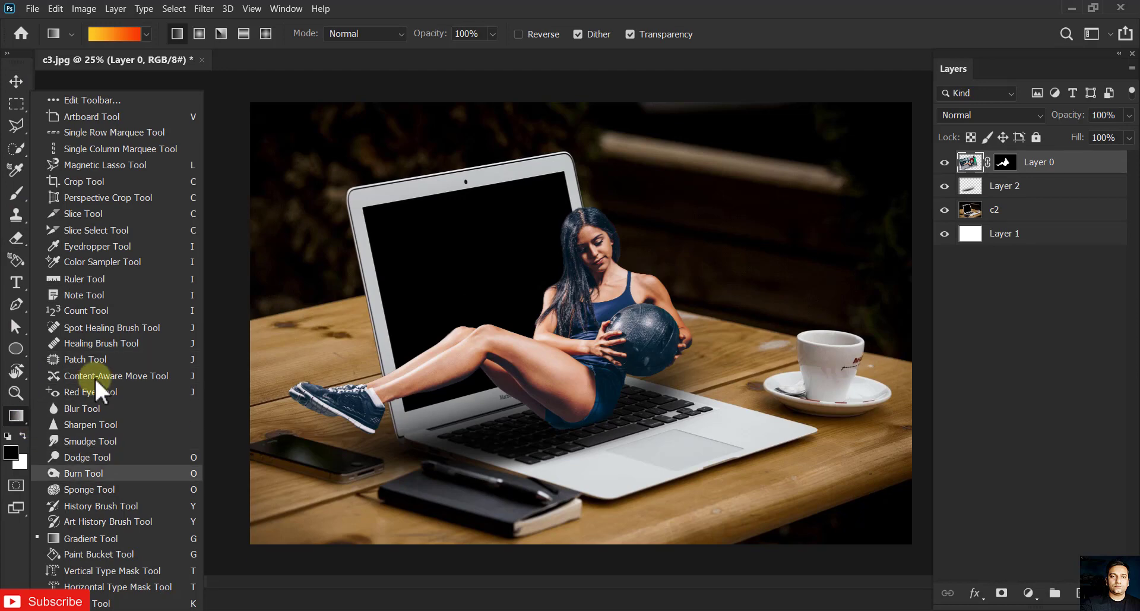
pyautogui.click(84, 473)
pyautogui.press(']')
pyautogui.press(']')
pyautogui.press(']')
pyautogui.press(']')
pyautogui.press(']')
pyautogui.press(']')
pyautogui.press(']')
pyautogui.press(']')
pyautogui.press(']')
pyautogui.press(']')
pyautogui.press(']')
pyautogui.press(']')
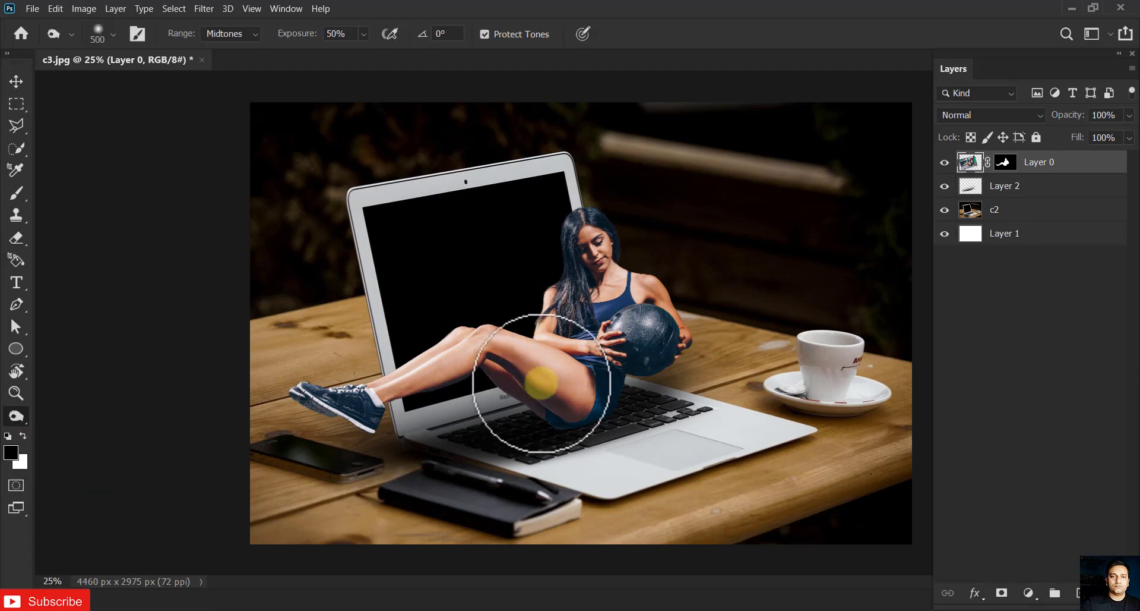
pyautogui.press('[')
pyautogui.moveTo(532, 379)
pyautogui.mouseDown()
pyautogui.moveTo(577, 411)
pyautogui.moveTo(534, 390)
pyautogui.mouseUp()
pyautogui.hotkey('ctrl', 'z')
pyautogui.click(364, 34)
pyautogui.click(361, 51)
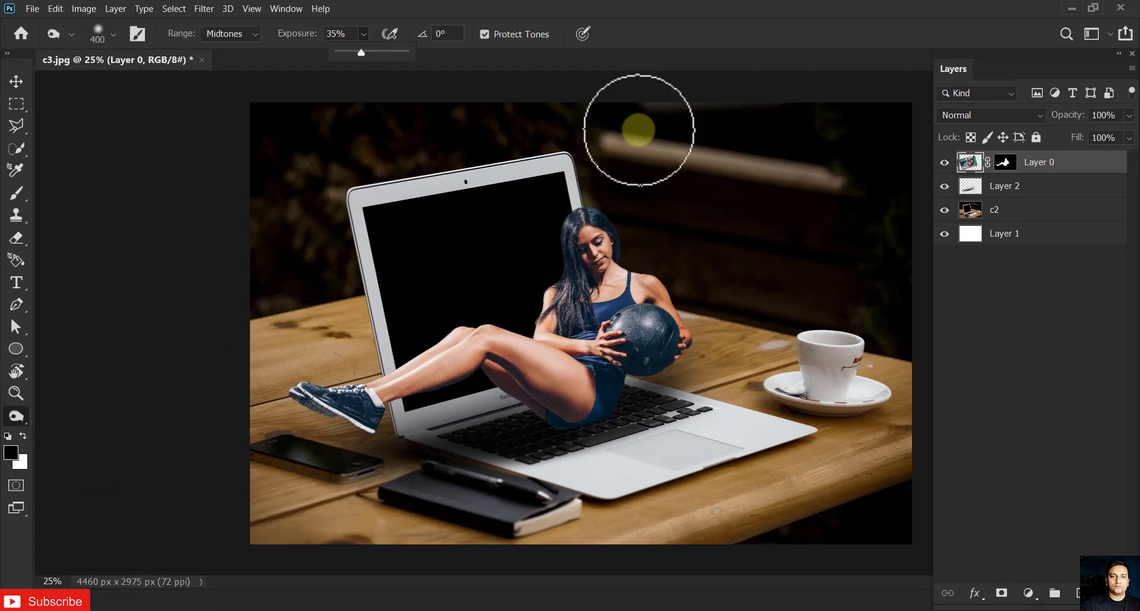
pyautogui.moveTo(533, 406)
pyautogui.mouseDown()
pyautogui.moveTo(595, 410)
pyautogui.moveTo(542, 416)
pyautogui.moveTo(495, 390)
pyautogui.mouseUp()
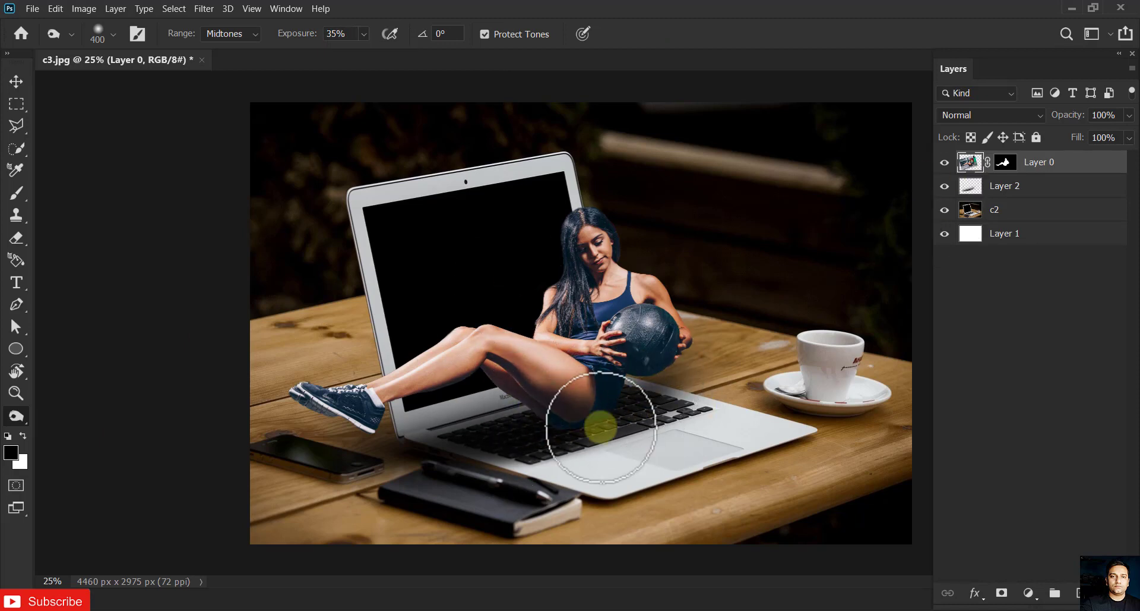
pyautogui.click(16, 81)
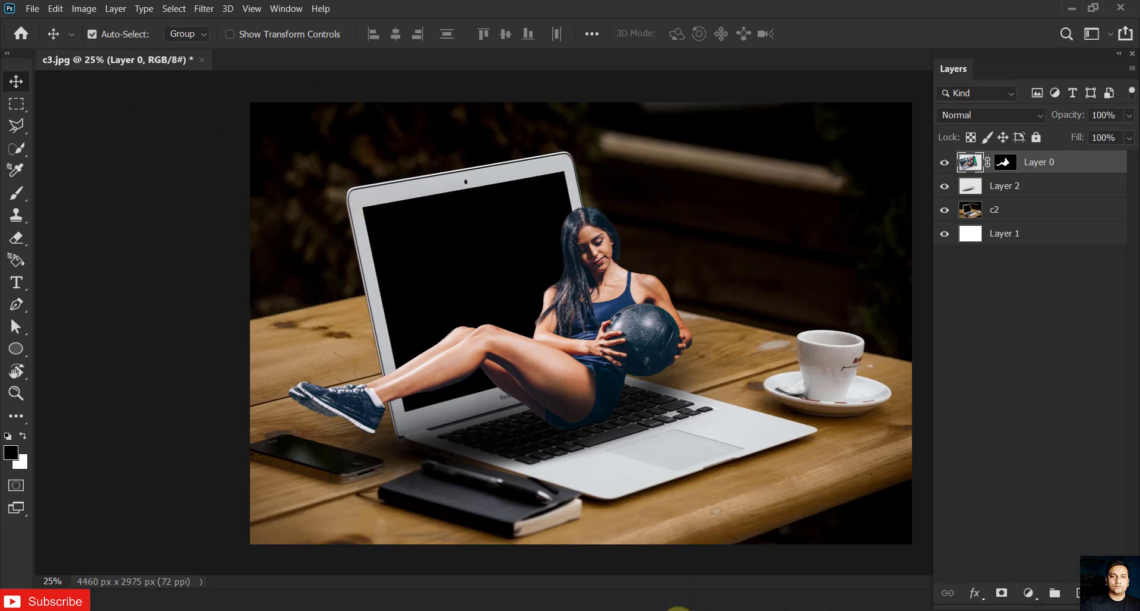
# - Add a new layer above Layer 2 and outline a flat ellipse under the woman's hips with the freehand Lasso
pyautogui.click(1028, 186)
pyautogui.click(1076, 593)
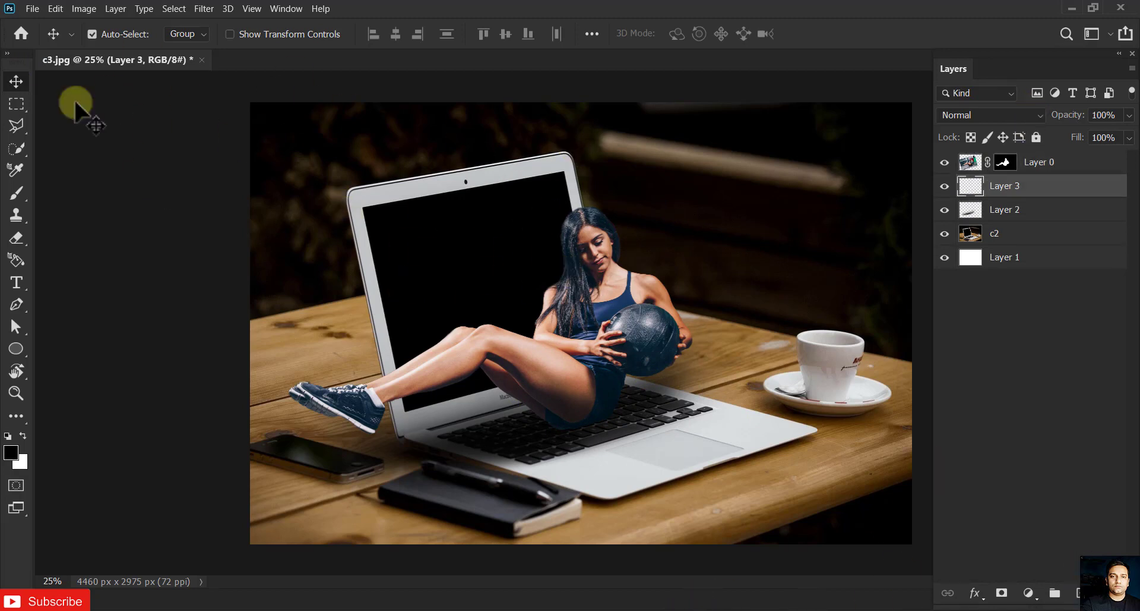
pyautogui.click(28, 133)
pyautogui.click(83, 126)
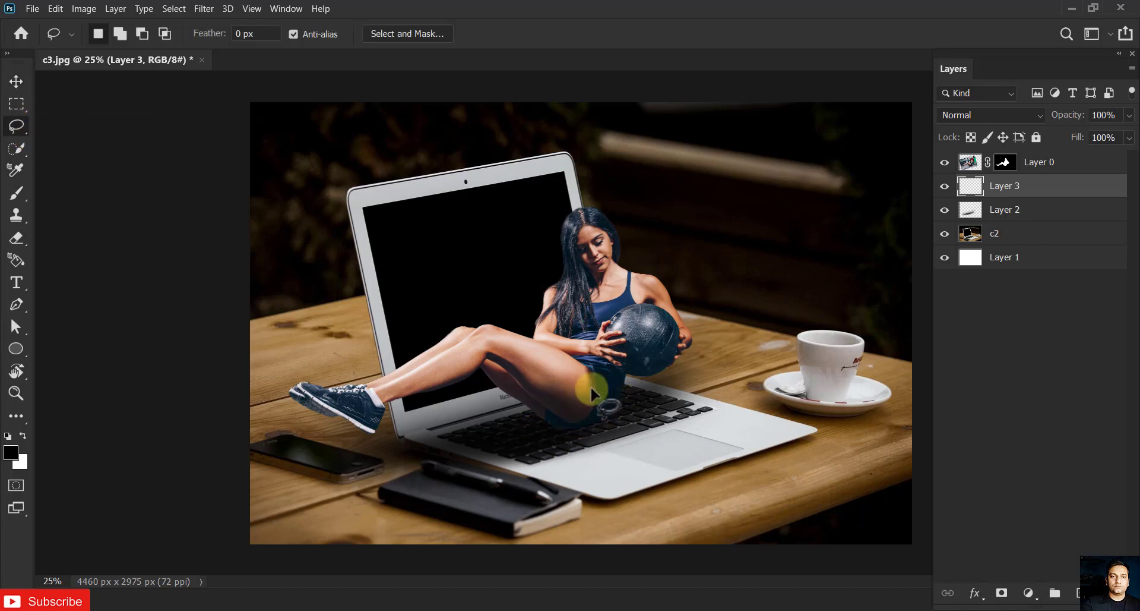
# - Fill the elliptical selection on Layer 3 with black and deselect it
pyautogui.click(55, 9)
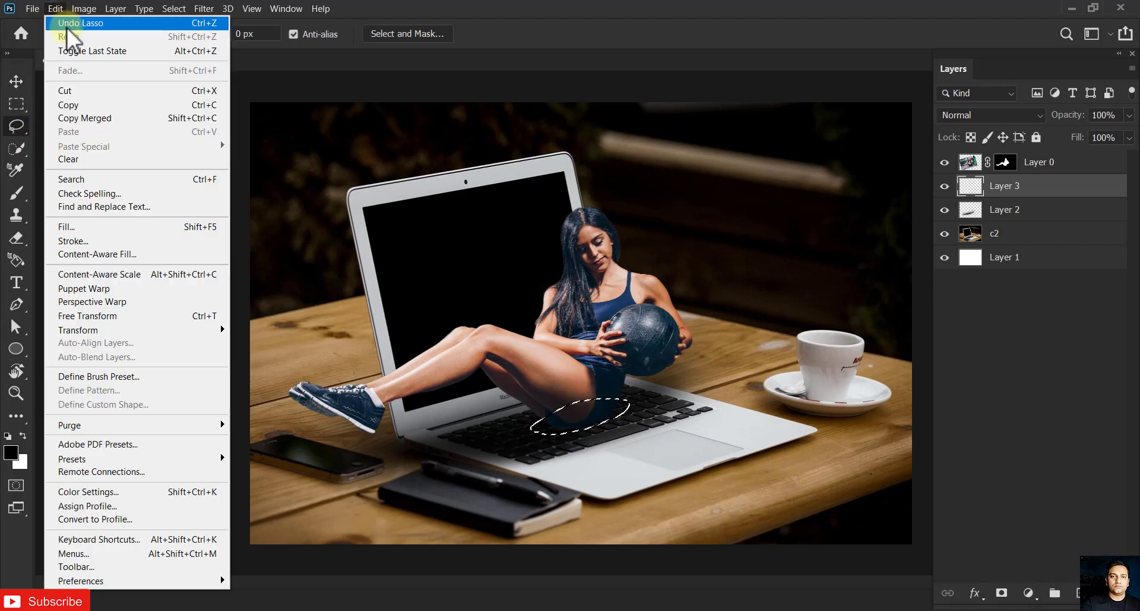
pyautogui.click(108, 226)
pyautogui.press('Return')
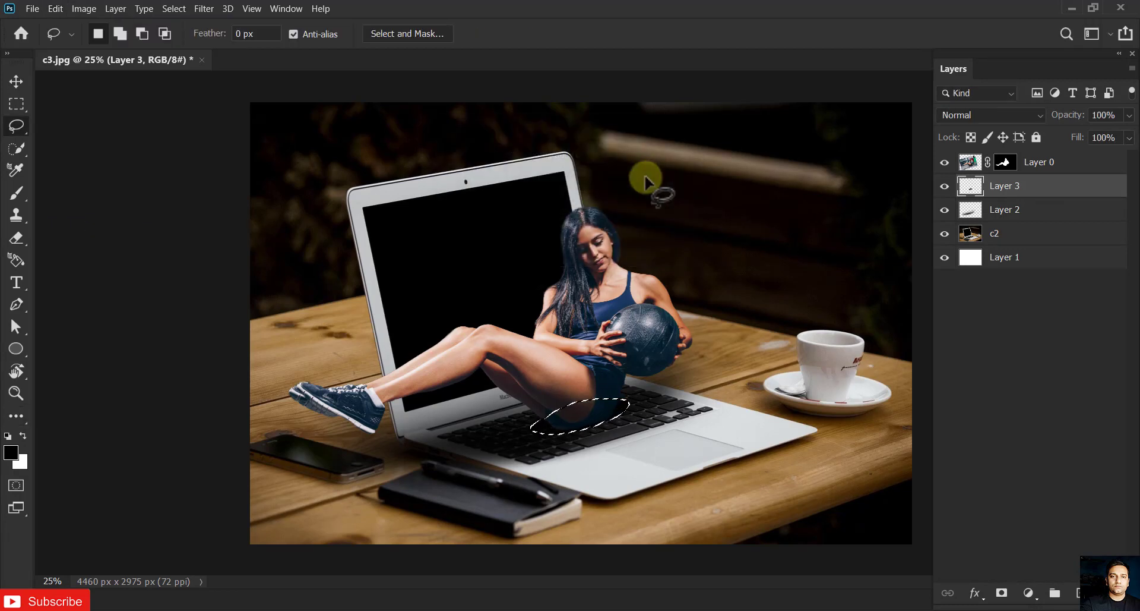
pyautogui.click(23, 80)
pyautogui.click(174, 8)
pyautogui.click(225, 38)
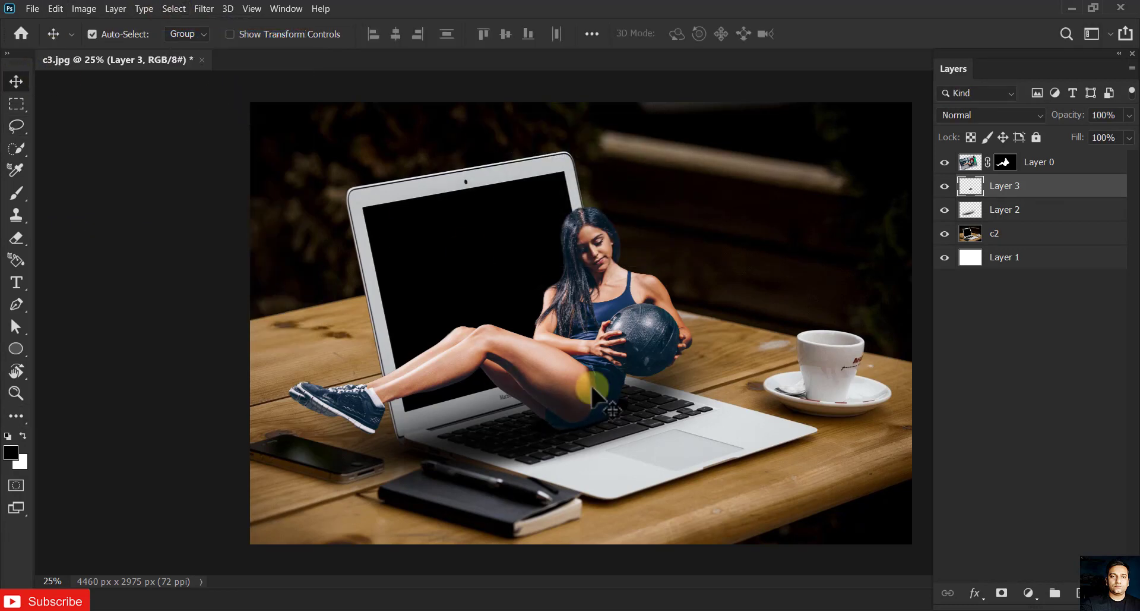
# - Apply a Gaussian Blur with a radius of 8.4 pixels to the black ellipse
pyautogui.click(204, 9)
pyautogui.moveTo(270, 166)
pyautogui.click(422, 220)
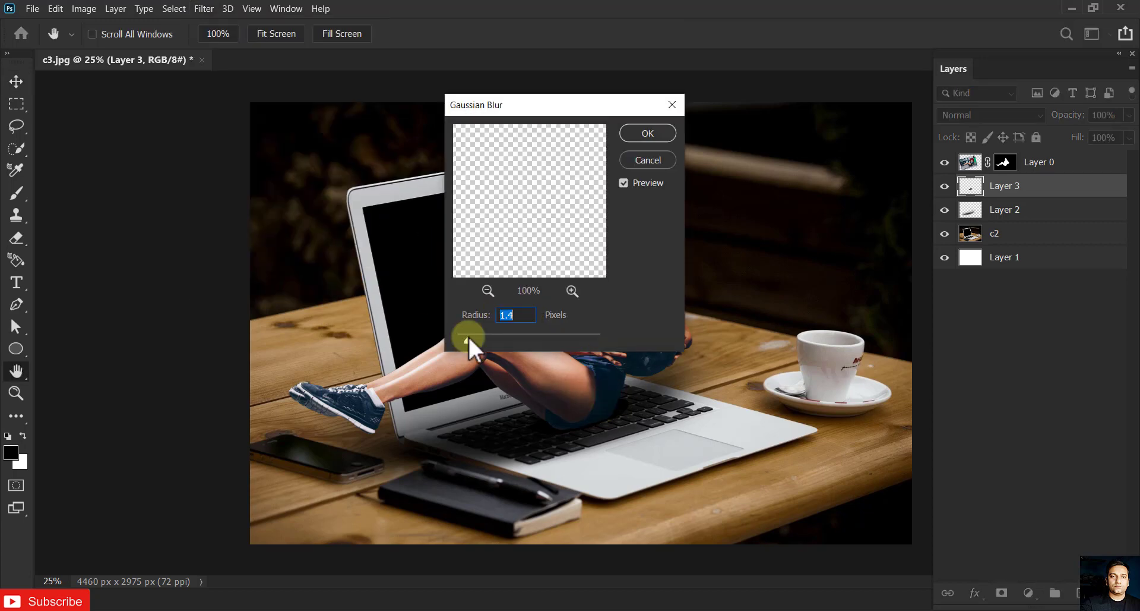
pyautogui.click(648, 133)
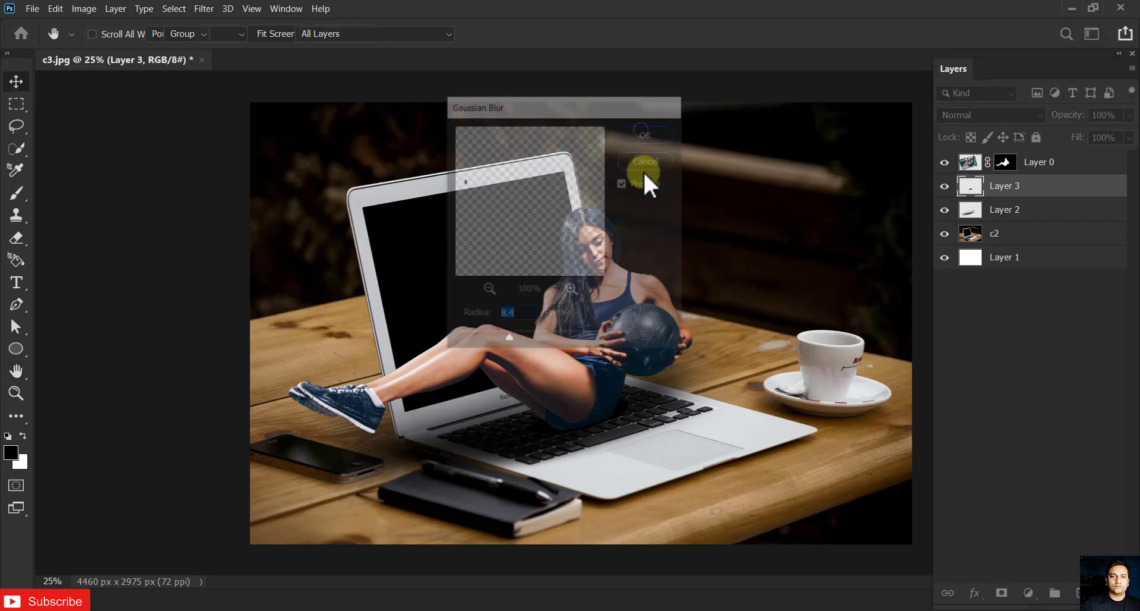
# - Blur the black ellipse further with a stronger Gaussian Blur and place it back under the woman's hips as a contact shadow
pyautogui.moveTo(622, 410); pyautogui.dragTo(693, 437)
pyautogui.click(204, 8)
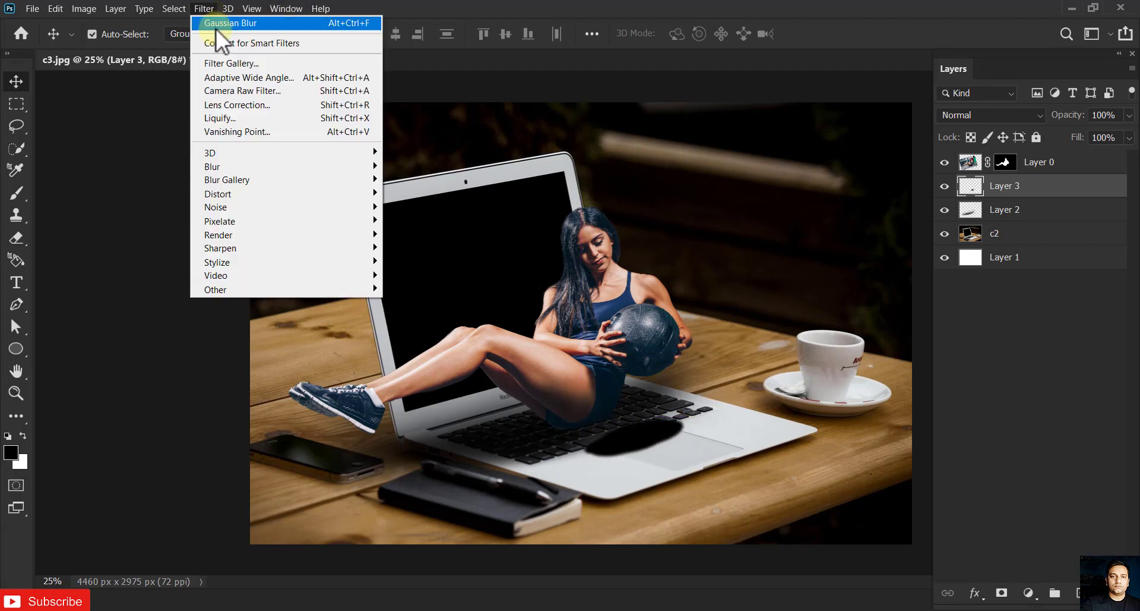
pyautogui.moveTo(271, 167)
pyautogui.click(427, 221)
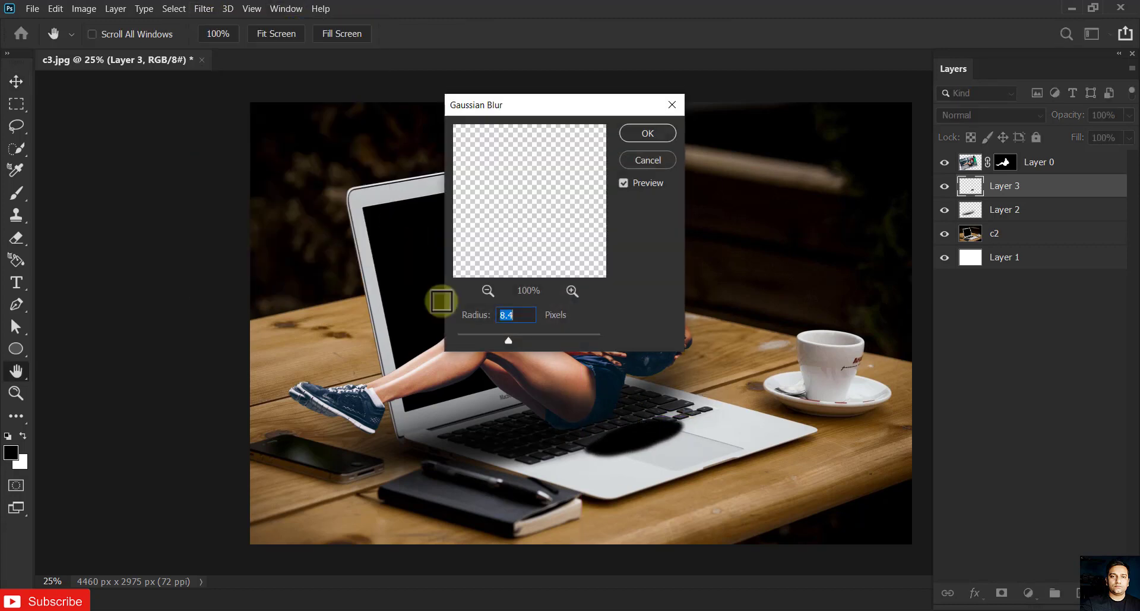
pyautogui.moveTo(559, 337); pyautogui.dragTo(533, 338)
pyautogui.click(622, 185)
pyautogui.click(648, 133)
pyautogui.moveTo(675, 438); pyautogui.dragTo(589, 422)
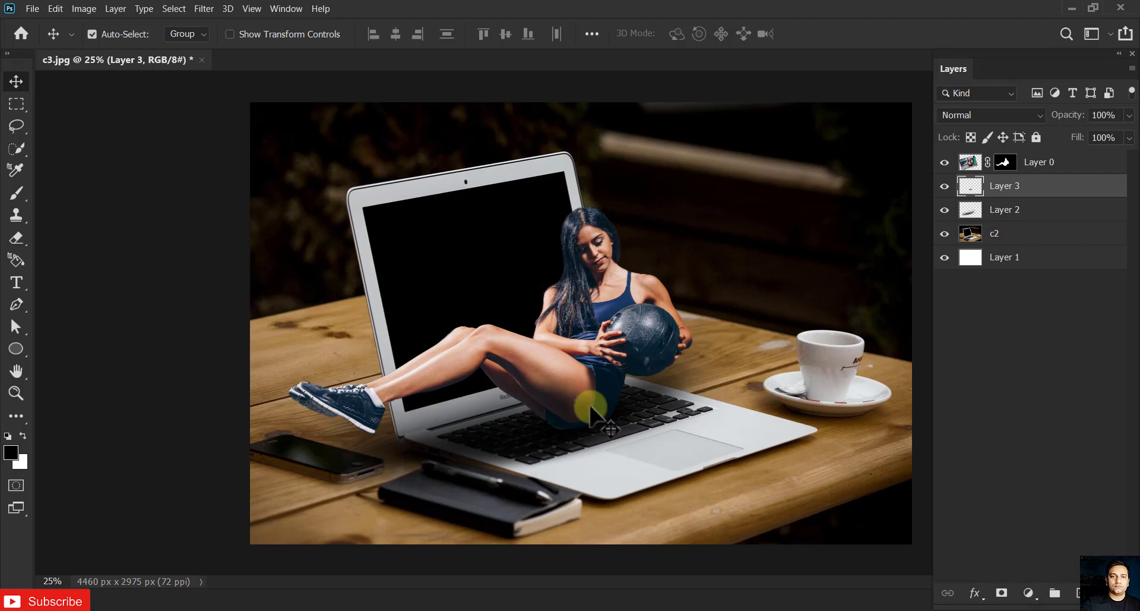
# - Duplicate the contact shadow layer, shift the copy over the keyboard beside the hips, and reduce its opacity to 73%
pyautogui.moveTo(1063, 186); pyautogui.dragTo(1082, 592)
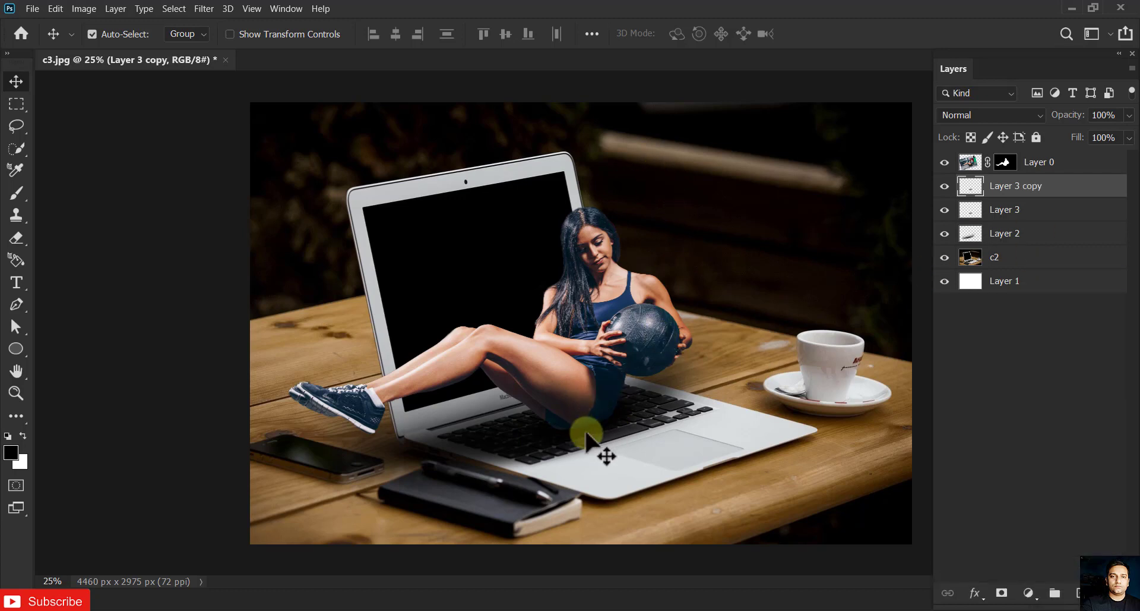
pyautogui.moveTo(584, 434); pyautogui.dragTo(656, 438)
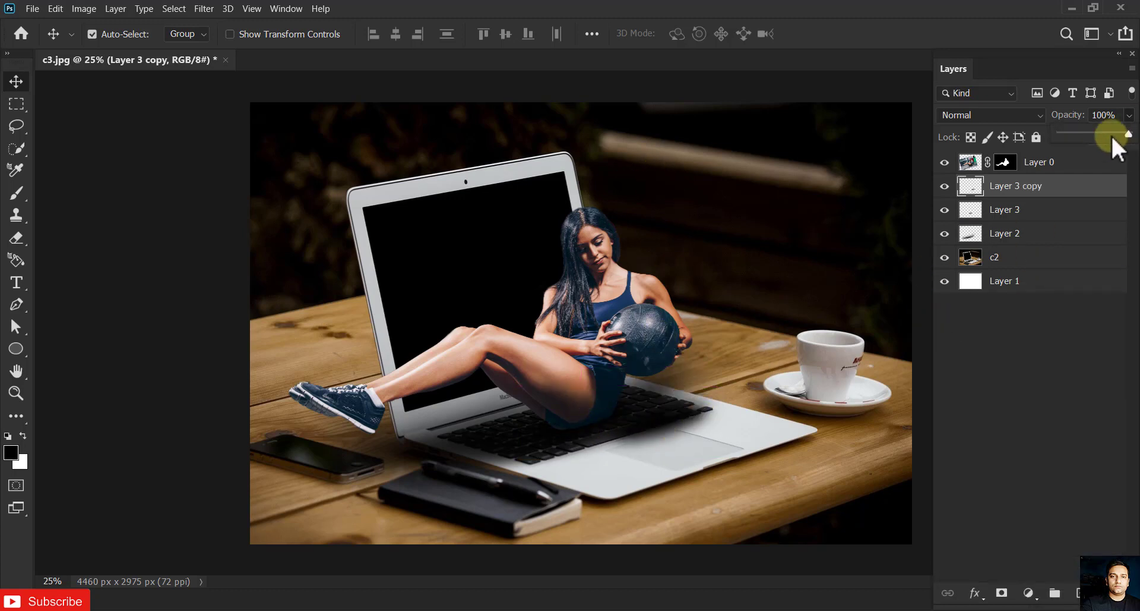
pyautogui.moveTo(1111, 134); pyautogui.dragTo(1100, 133)
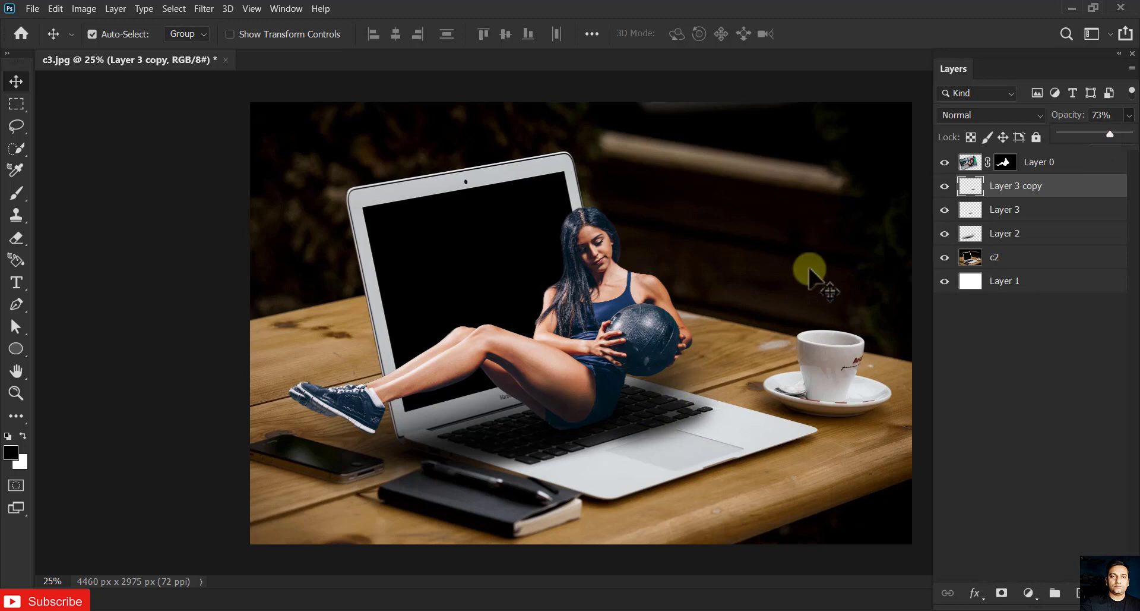
pyautogui.click(818, 234)
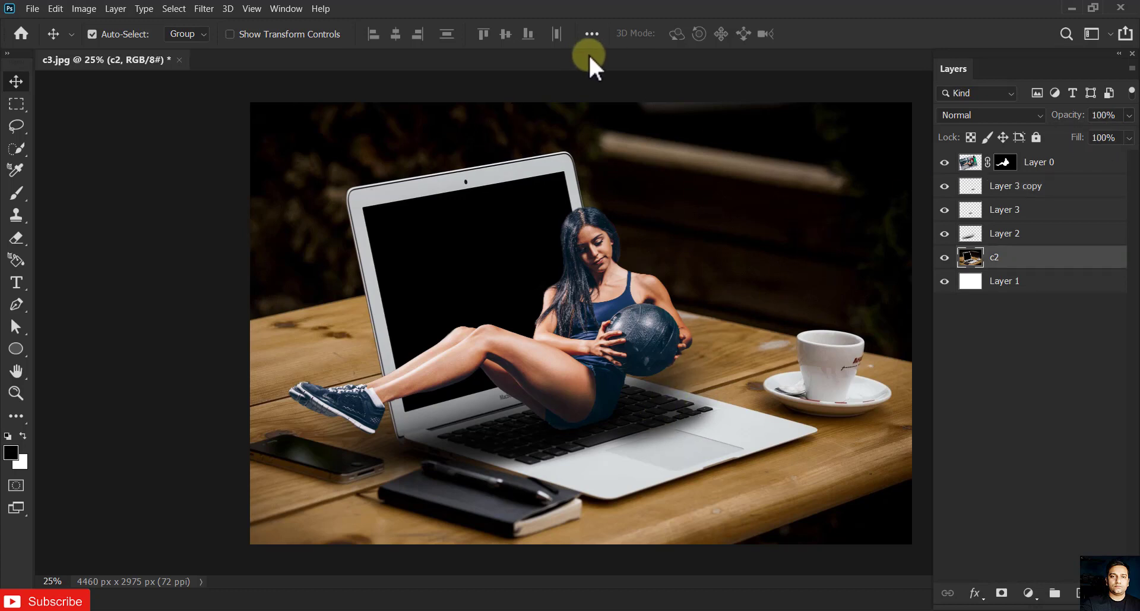